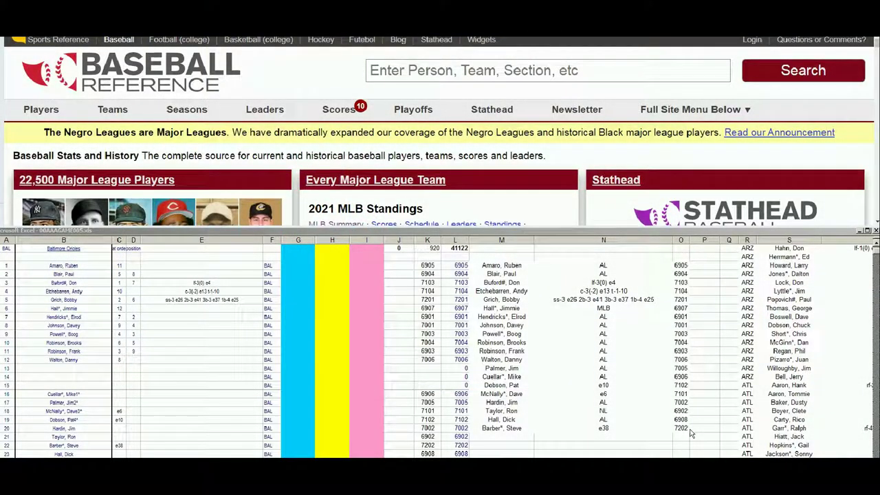
Step: Look up Rubén Amaro (1958–1969) on Baseball-Reference and scroll to his Standard Batting record
left_click(418, 68)
type("ruben am")
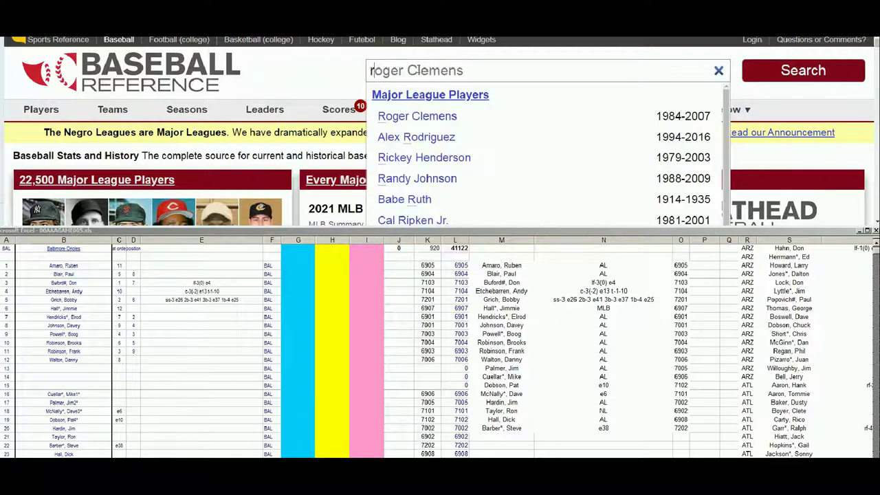
type("aro")
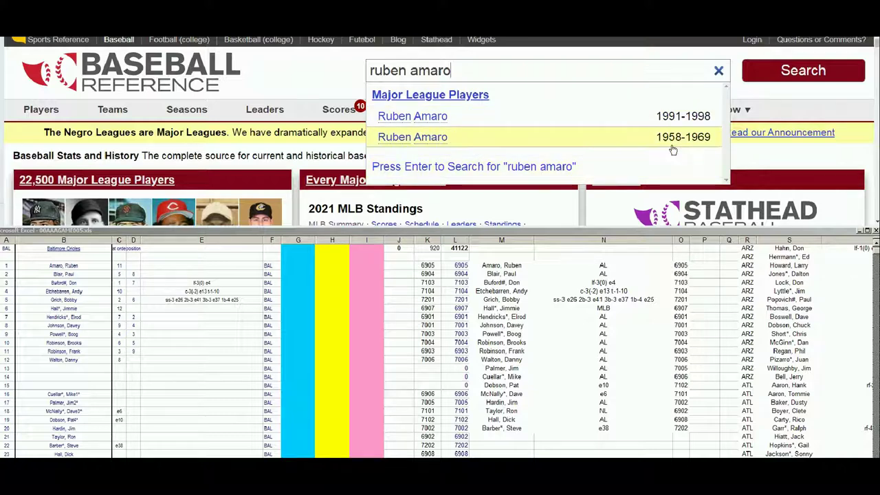
left_click(418, 140)
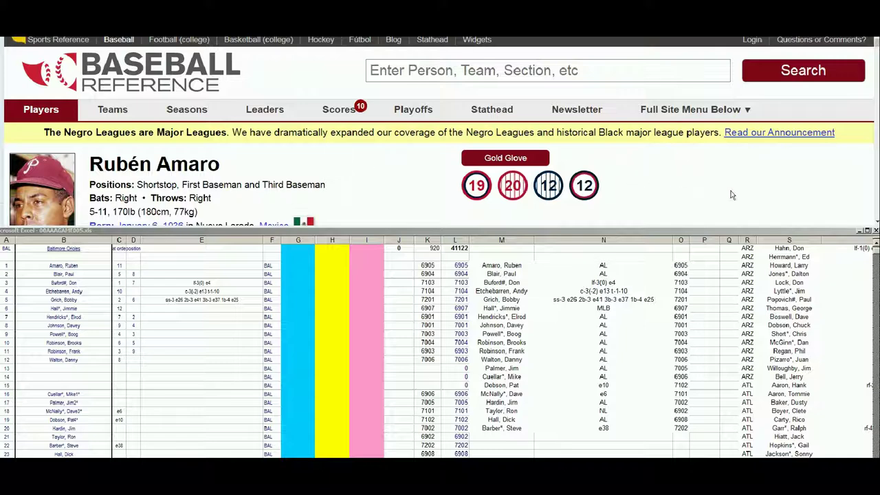
scroll(440, 131, "down", 3)
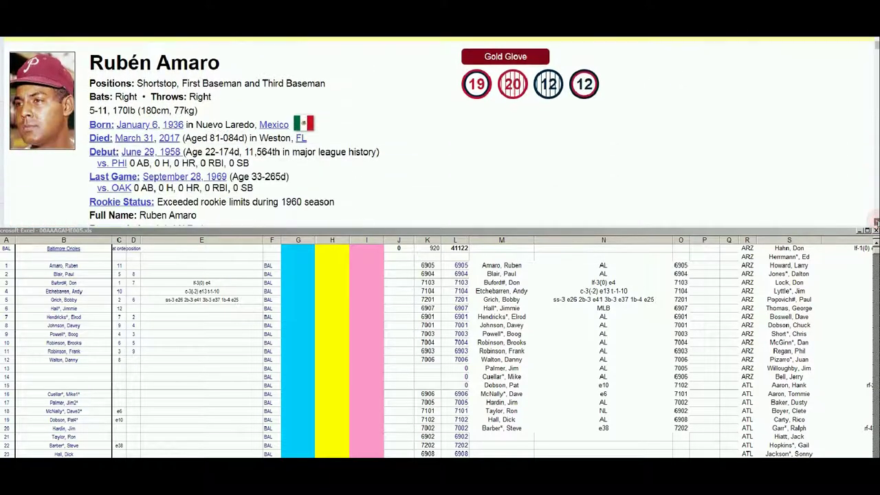
scroll(440, 130, "down", 10)
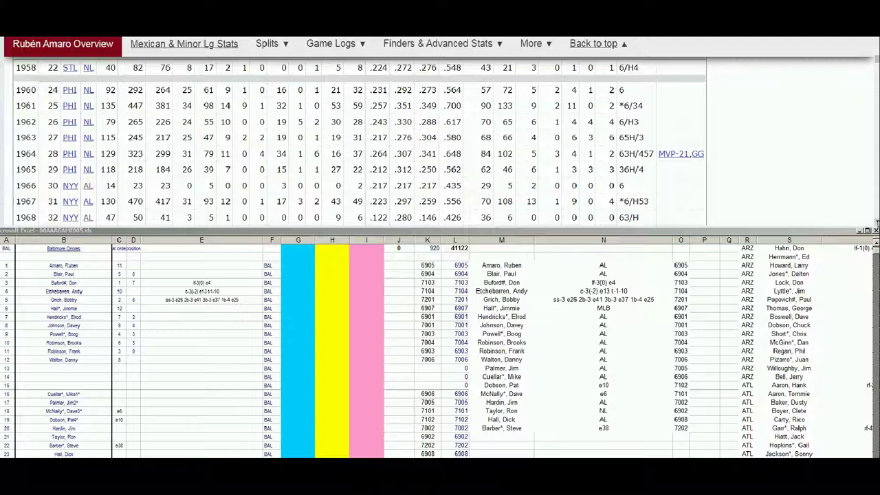
scroll(410, 199, "down", 1)
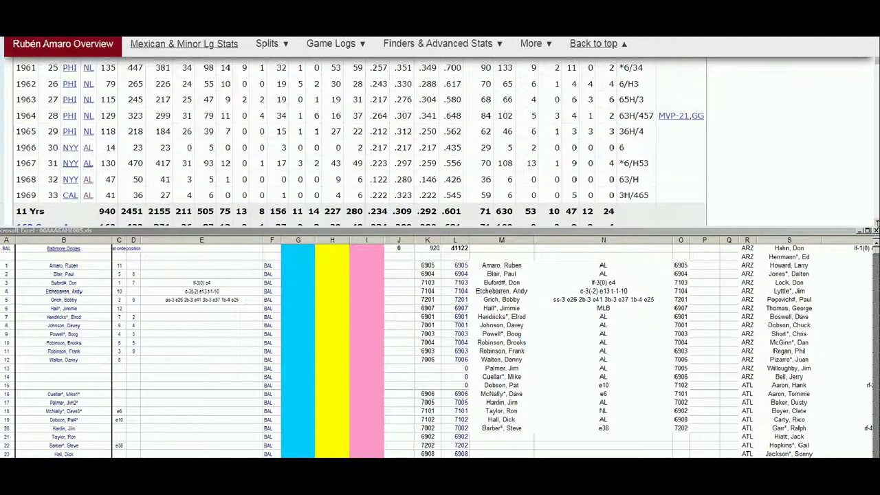
Step: Enter 1 in Amaro's pink cell I1 on the Orioles roster sheet
left_click(319, 303)
left_click(332, 265)
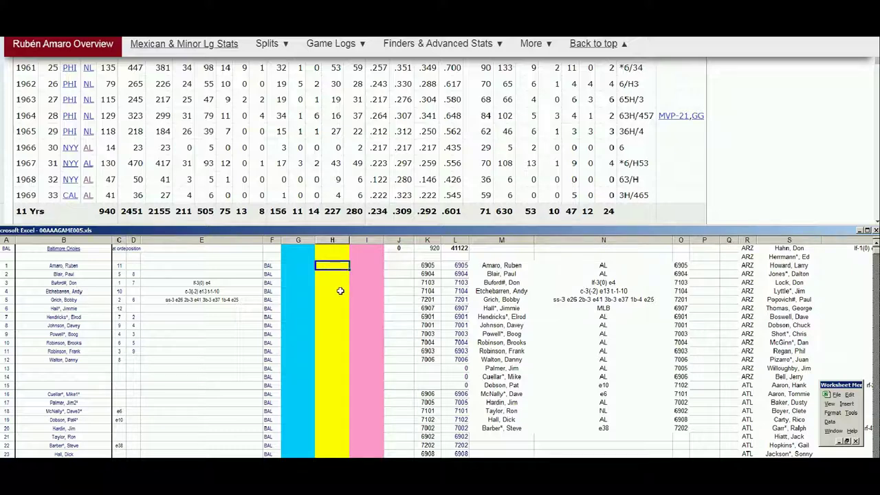
key("Right")
type("1")
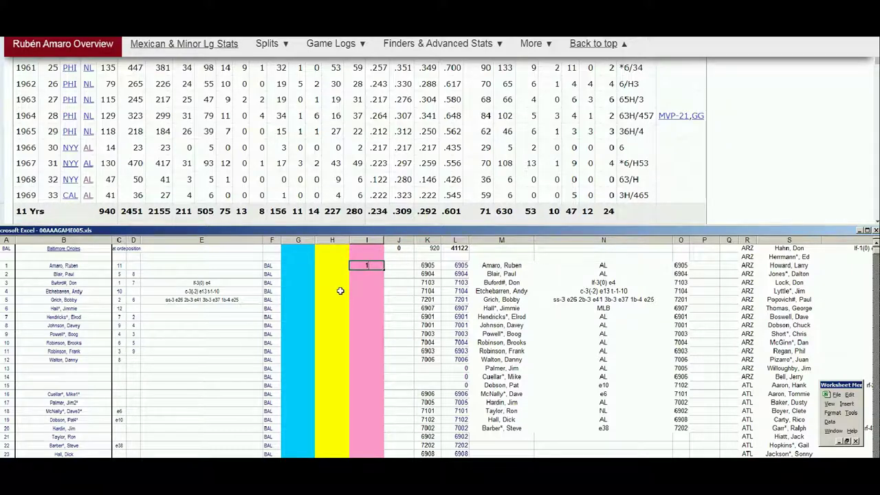
key("Return")
key("Left")
key("Left")
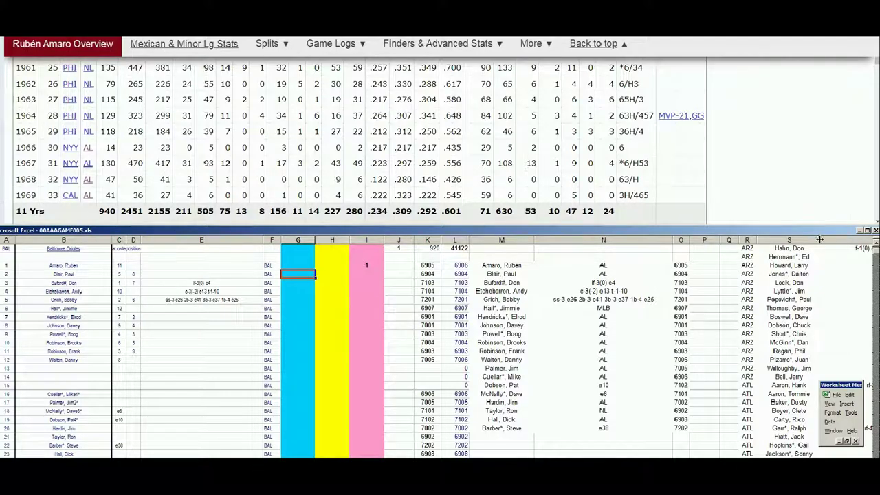
left_click_drag(876, 66, 876, 41)
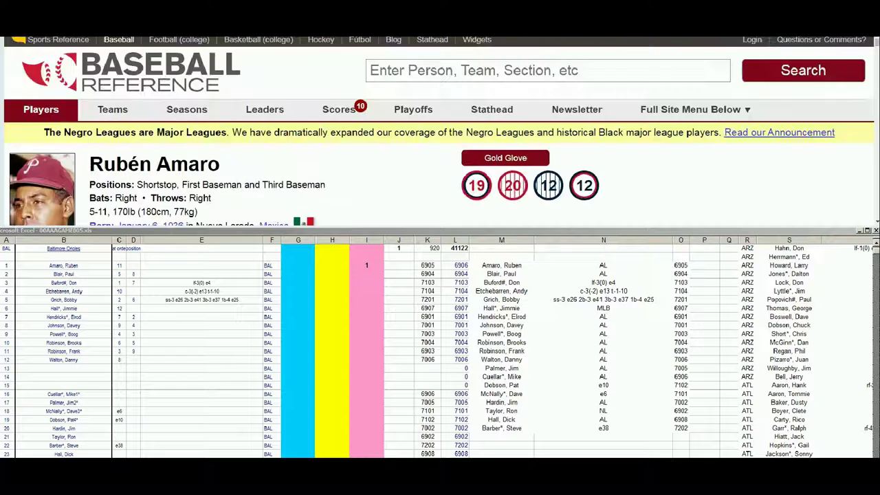
Step: Search 'paul blair' and scroll to his 1965–1975 Standard Batting seasons
left_click(537, 70)
type("pa")
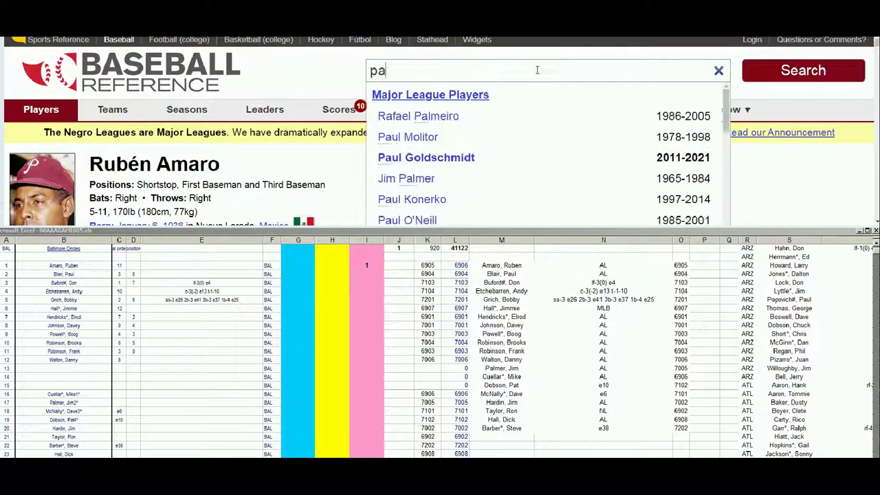
type("ul blair")
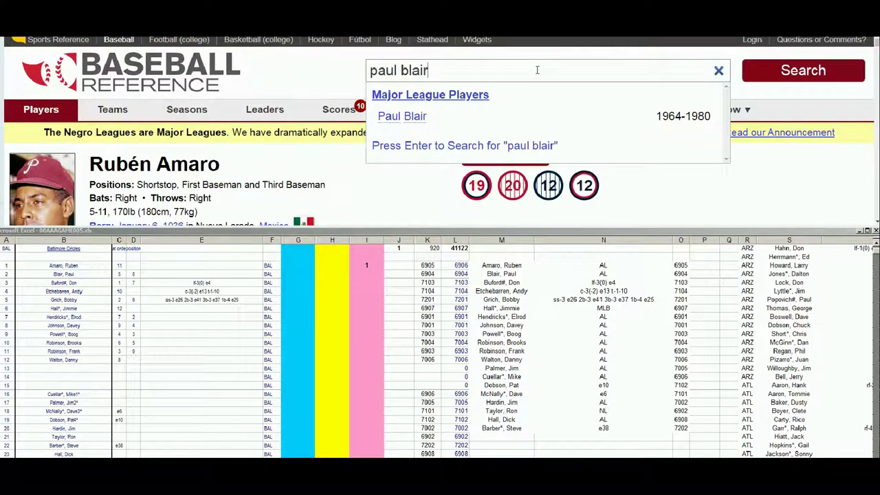
left_click(416, 116)
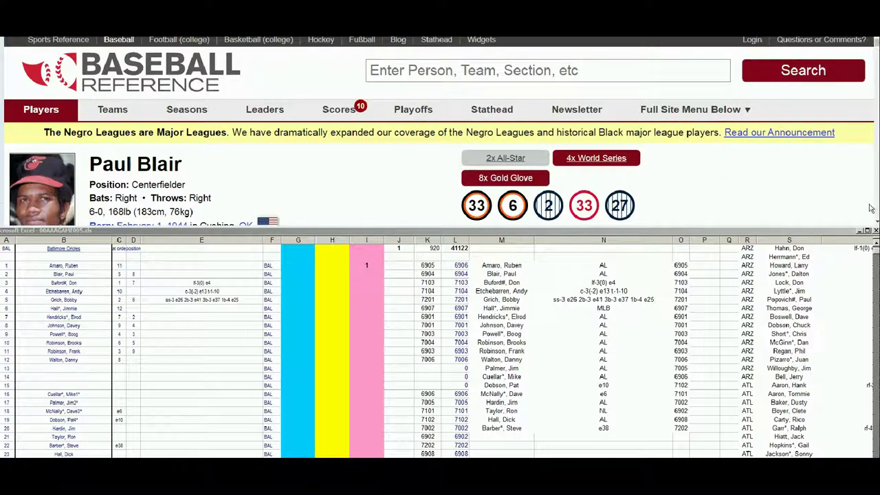
scroll(877, 224, "down", 1)
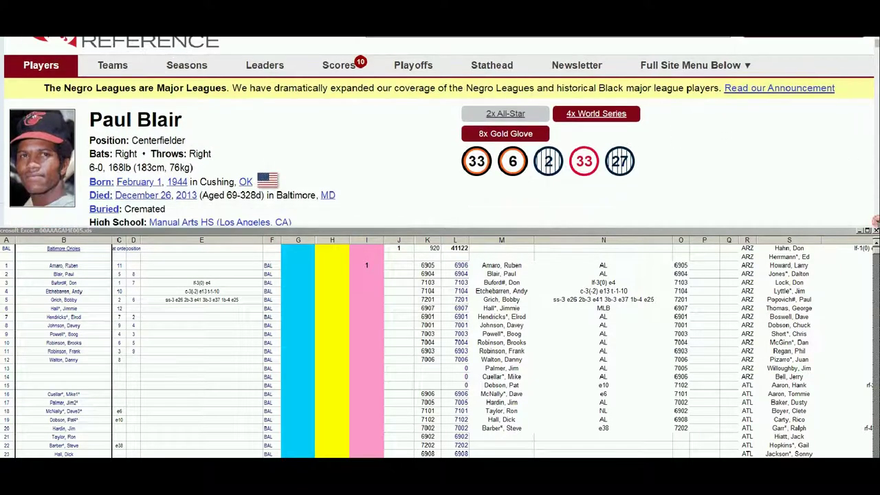
scroll(877, 224, "down", 12)
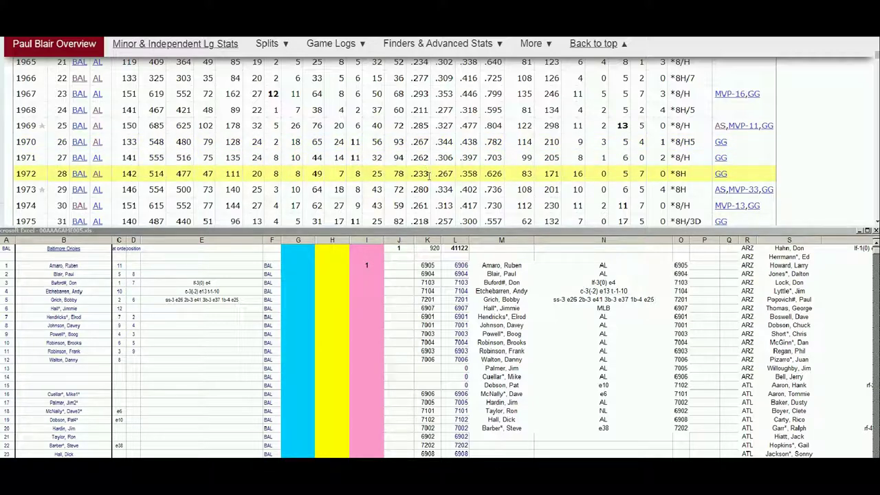
left_click(297, 282)
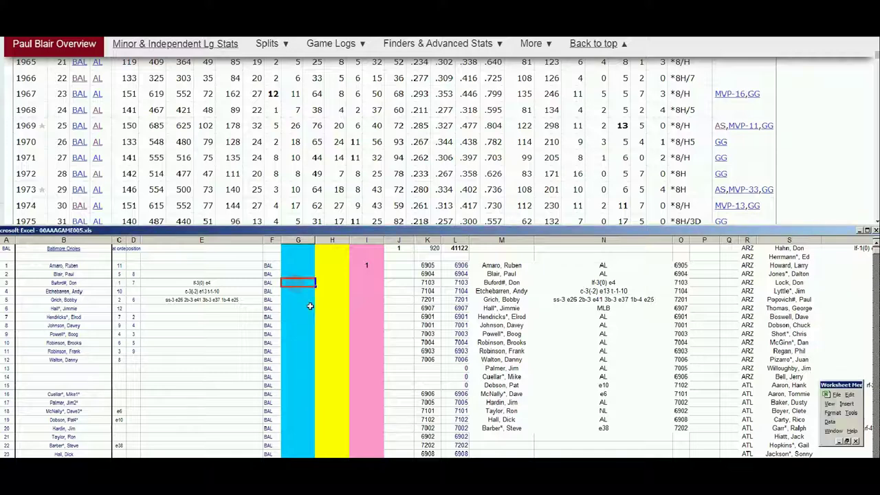
key("Down")
key("Down")
key("Down")
key("Down")
key("Down")
key("Down")
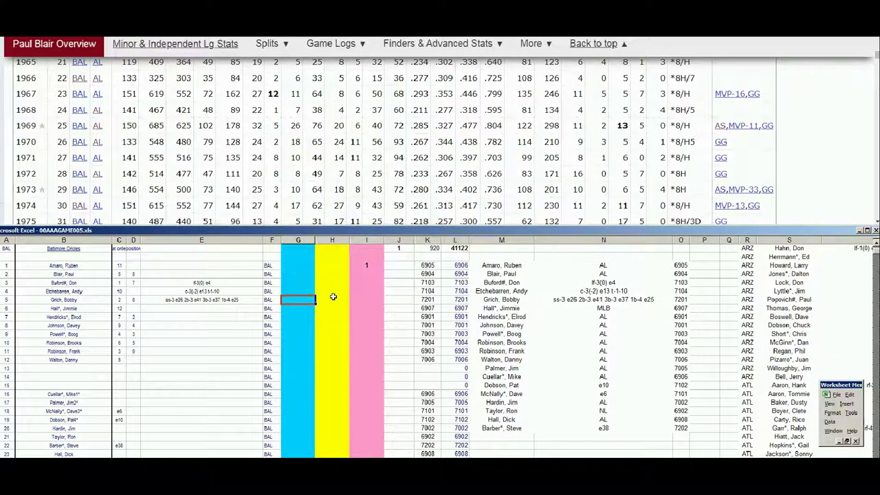
key("Up")
key("Up")
key("Up")
key("Up")
key("Up")
key("Up")
key("Up")
type("10000")
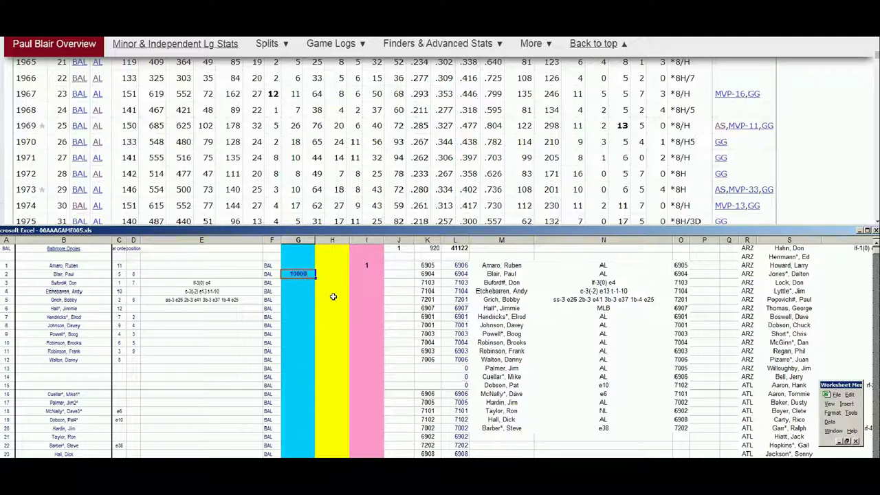
key("Return")
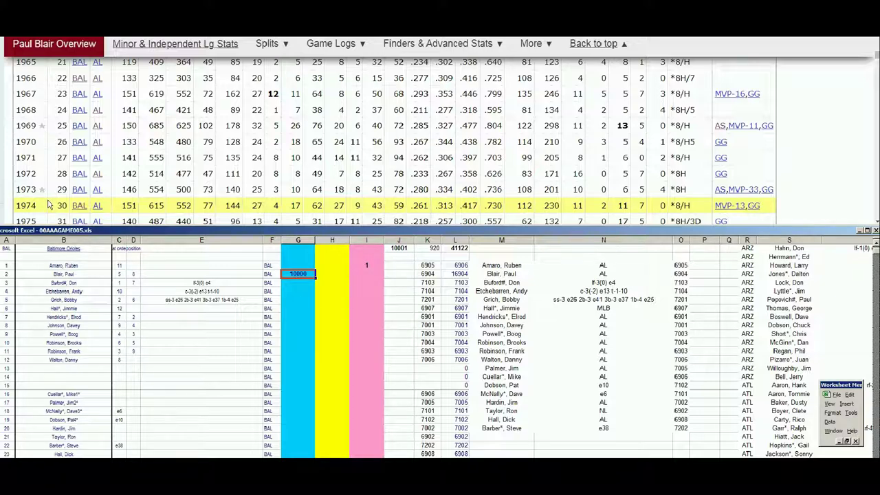
Step: Check Jimmie Hall's 1963–1970 batting record, then go back to Gary's Strat-O-Matic roster page
left_click_drag(876, 67, 876, 40)
left_click(682, 69)
type("ji")
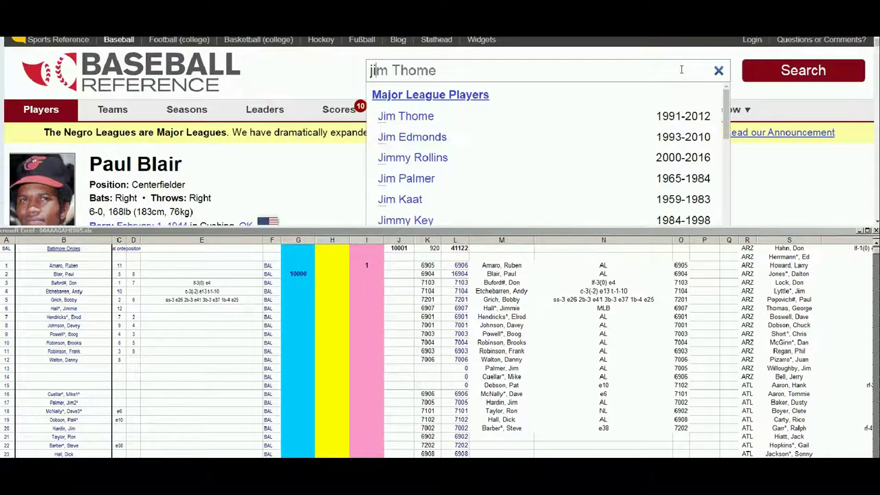
type("mmie hall")
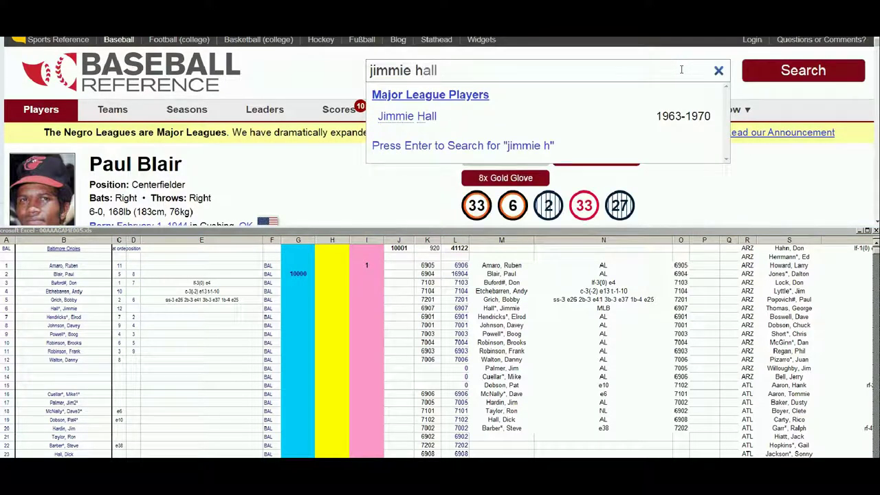
left_click(428, 116)
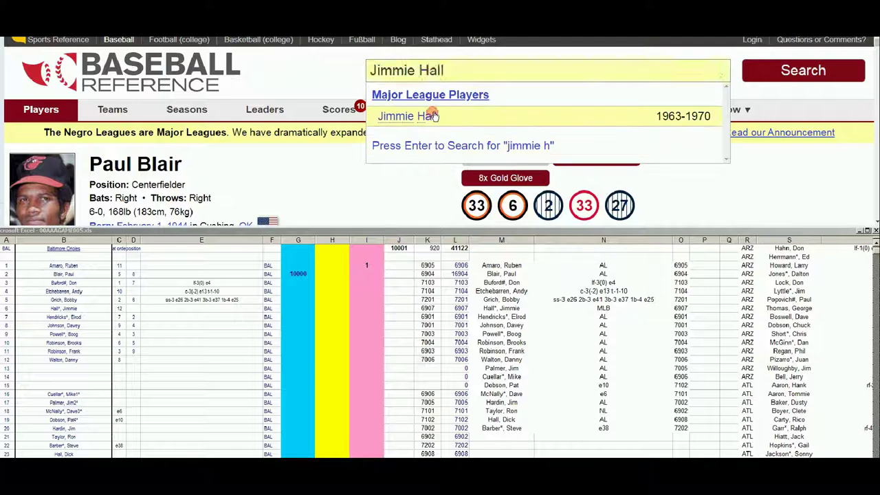
left_click(876, 221)
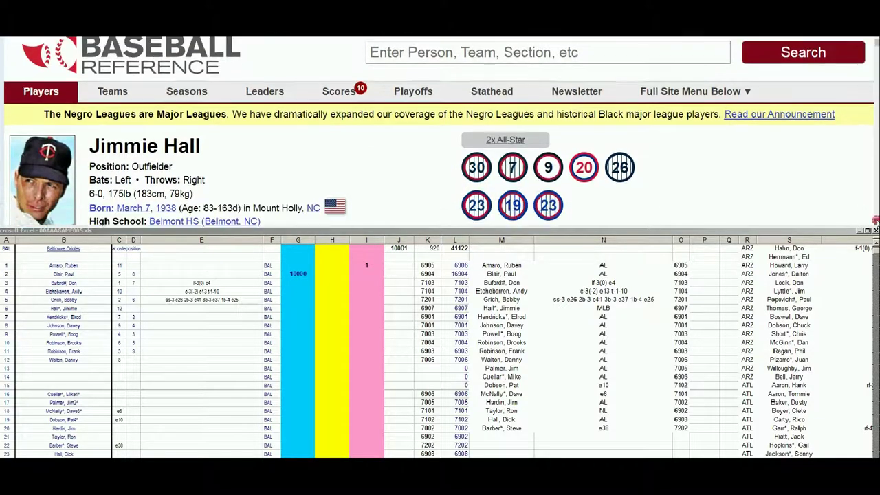
left_click_drag(876, 222, 876, 221)
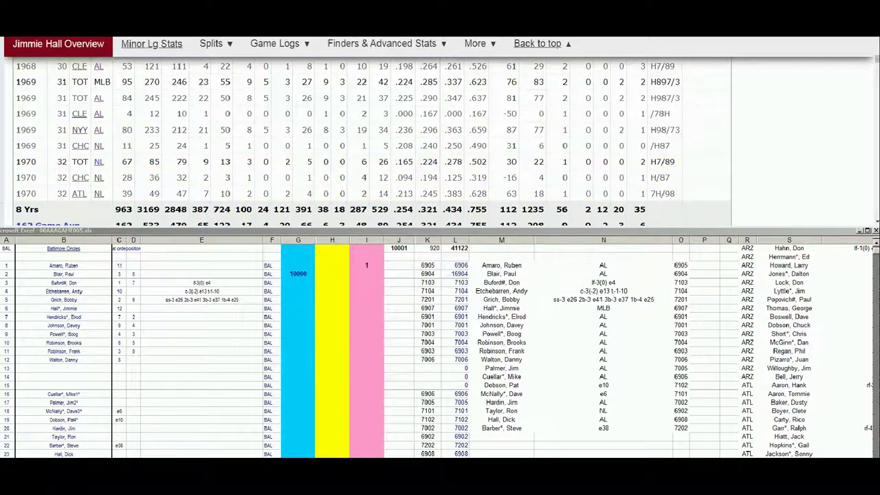
key("alt+Left")
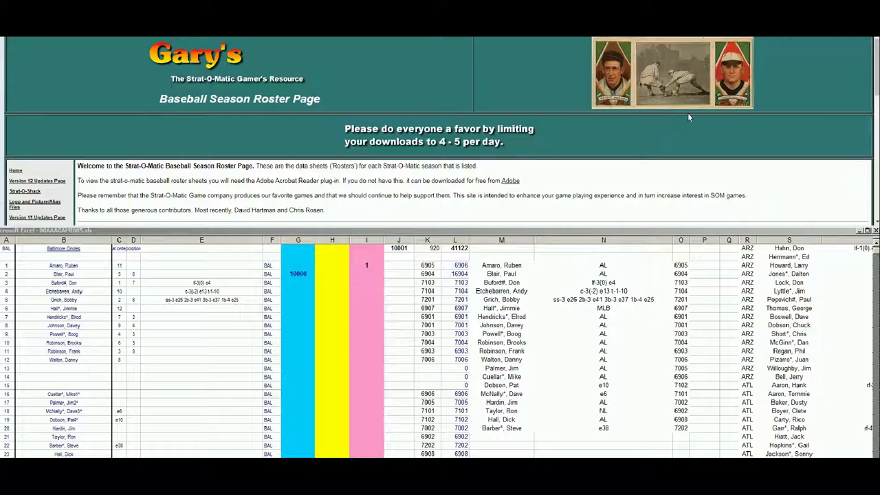
Step: Open the 1970 reprint roster PDF and scroll to page 2's National League additional players
scroll(720, 98, "down", 5)
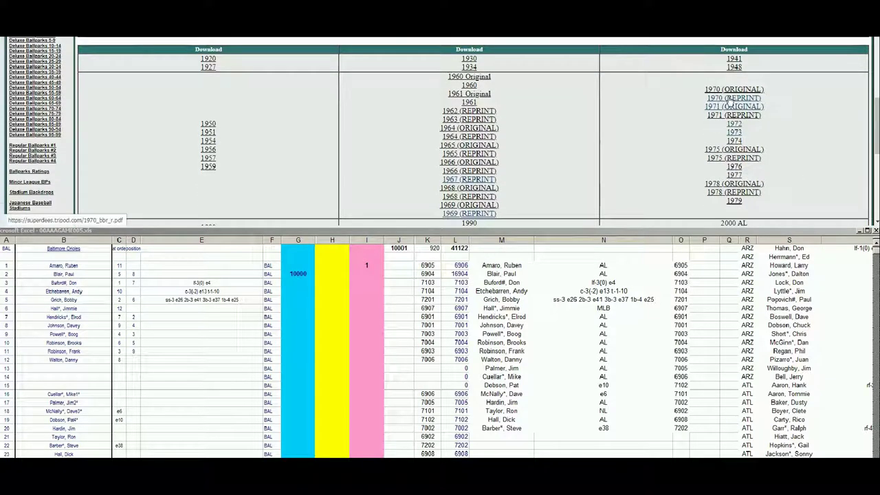
left_click(728, 101)
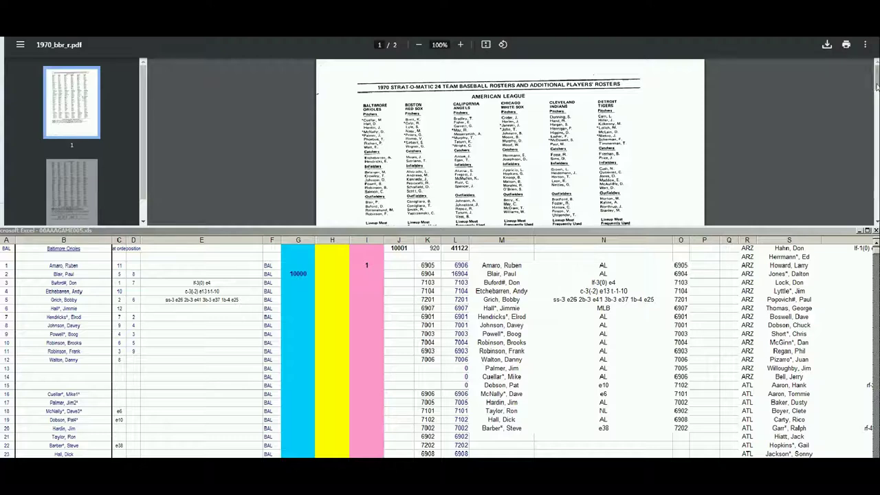
scroll(874, 83, "down", 3)
scroll(874, 82, "down", 10)
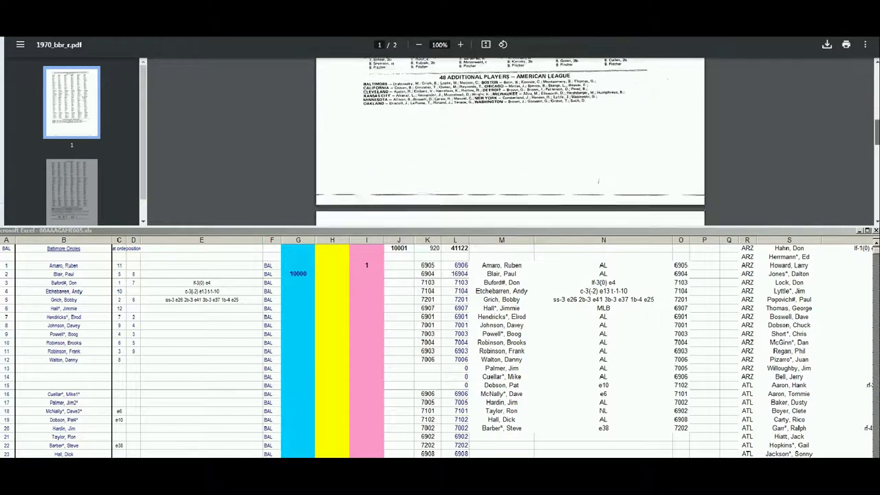
scroll(509, 142, "down", 1)
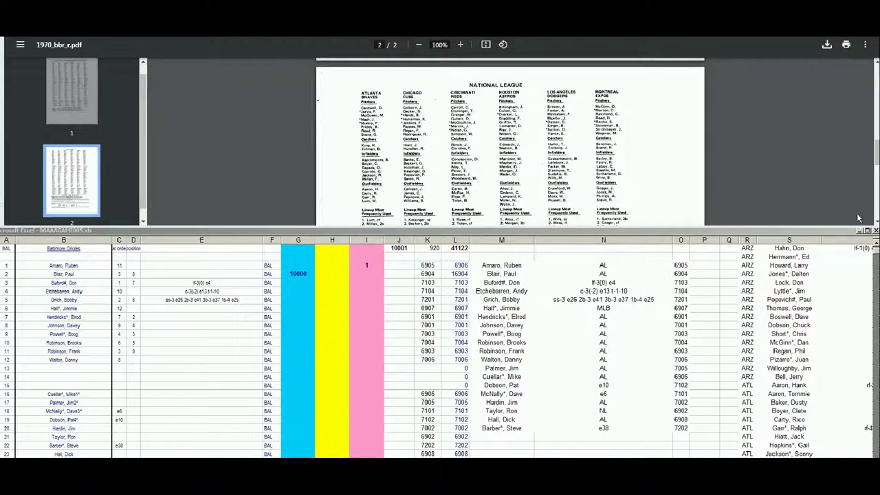
scroll(876, 221, "down", 3)
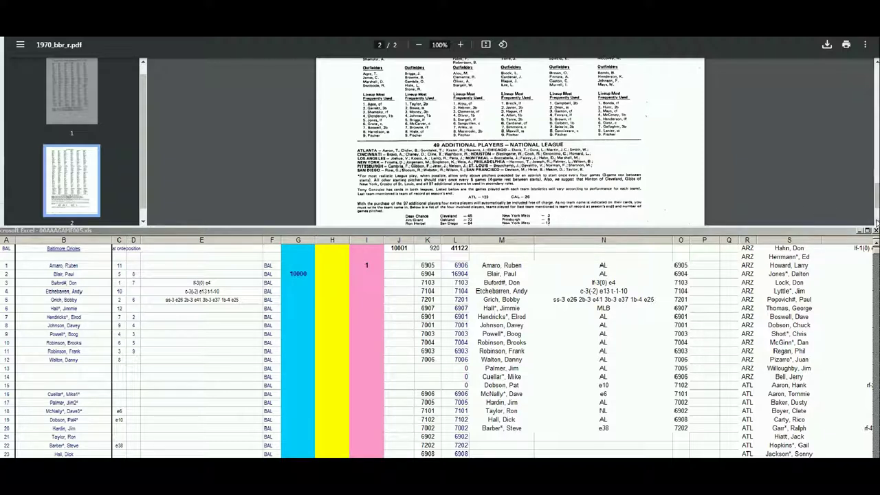
scroll(876, 220, "down", 1)
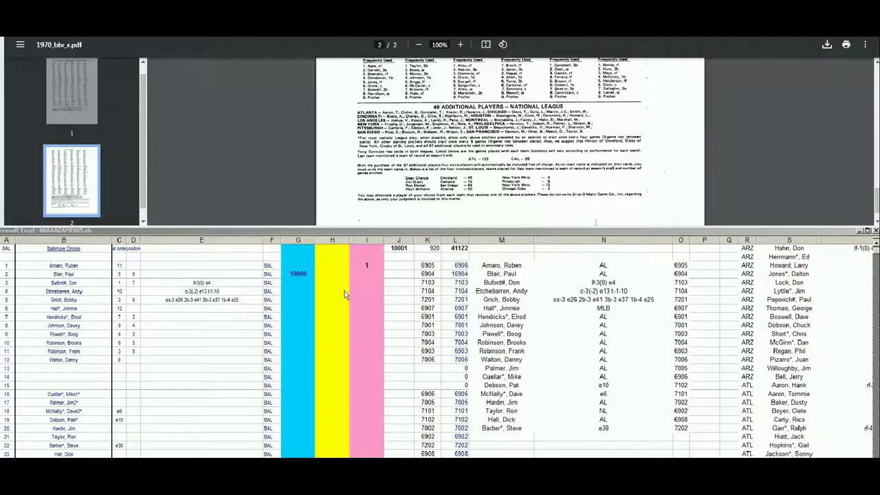
Step: Type 1 in Jimmie Hall's pink cell I6 on the Orioles sheet
key("ctrl+Tab")
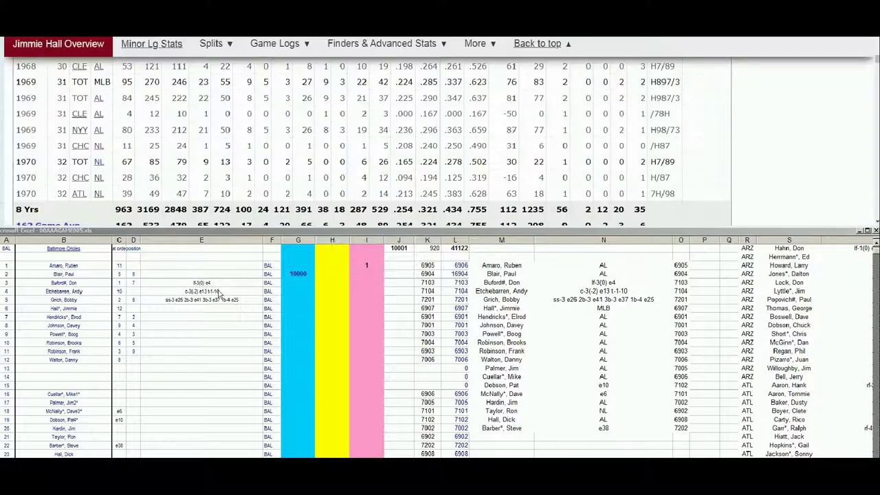
left_click(328, 282)
left_click(329, 283)
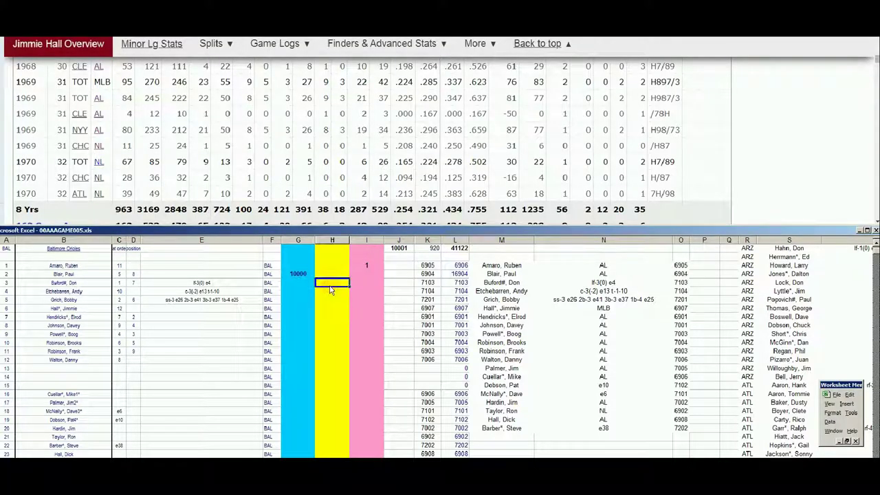
key("Down")
key("Down")
key("Down")
key("Up")
key("Down")
key("Right")
type("1")
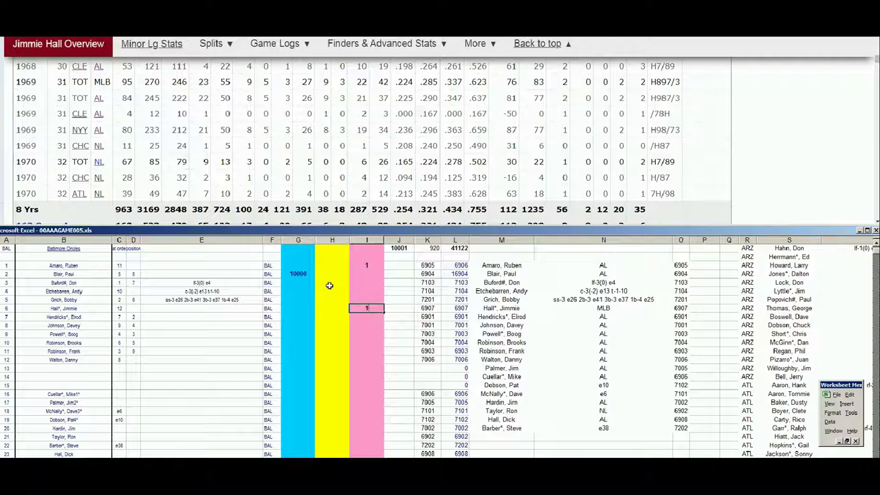
Step: Look up Elrod Hendricks on Baseball-Reference and scroll through his Standard Batting seasons
left_click_drag(873, 68, 873, 41)
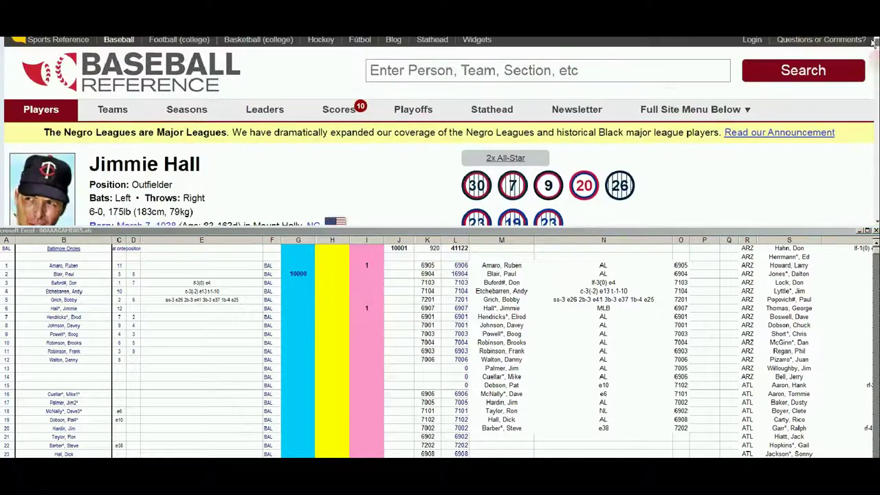
left_click(591, 73)
type("elrdo")
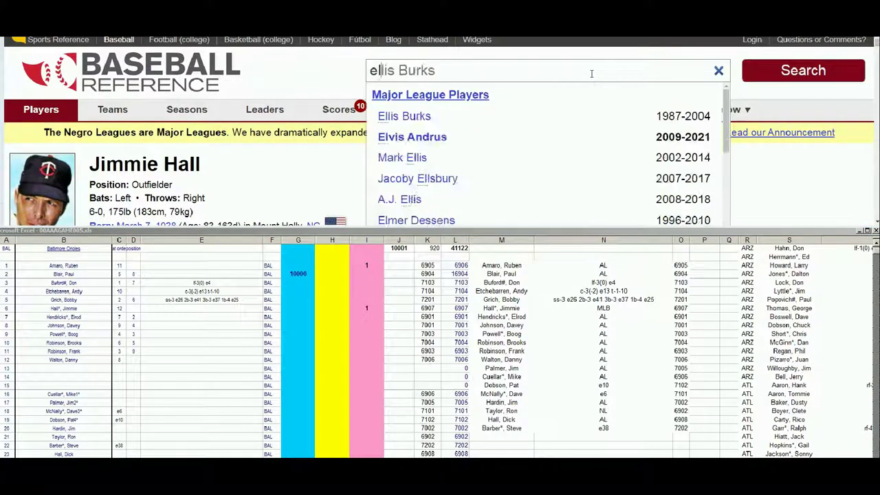
key("BackSpace")
key("BackSpace")
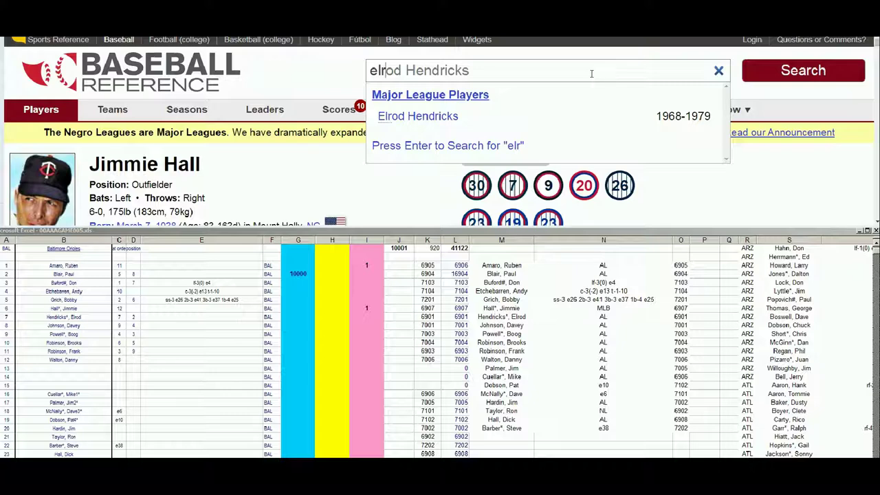
left_click(455, 121)
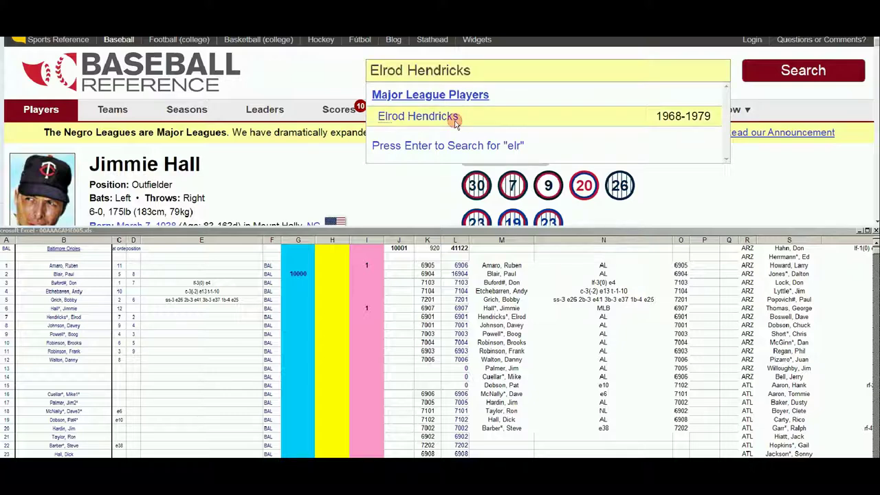
left_click(876, 224)
left_click(876, 224)
left_click(875, 224)
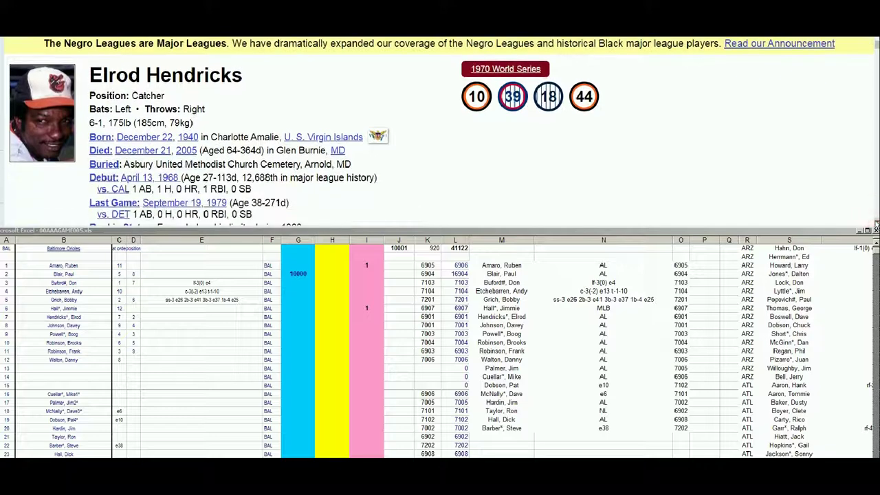
left_click(875, 223)
left_click(875, 223)
left_click(875, 224)
left_click(876, 224)
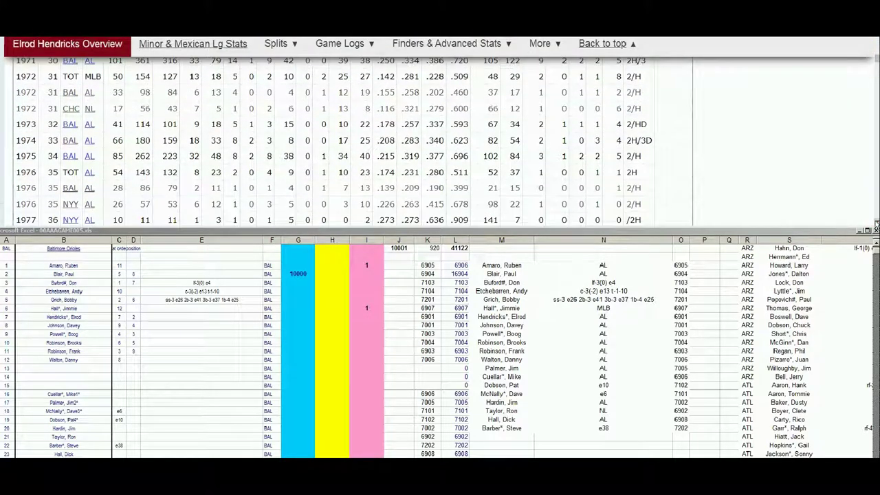
left_click(876, 42)
left_click(876, 42)
left_click(876, 41)
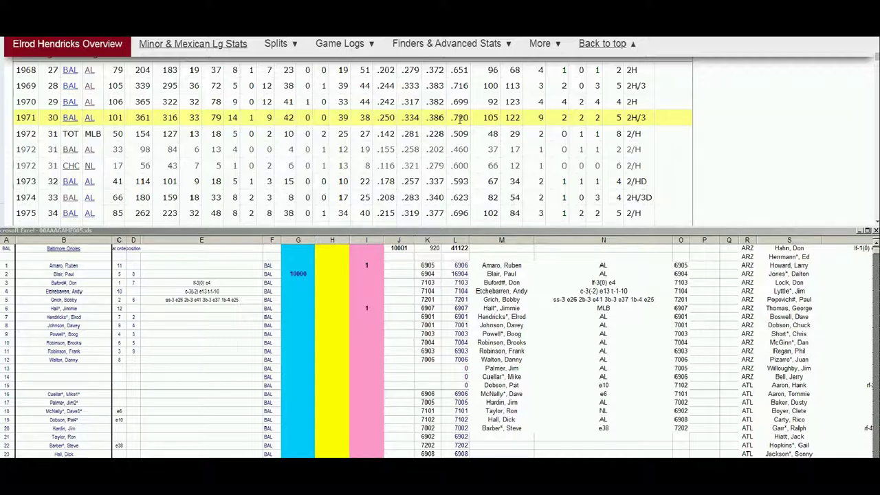
Step: Enter 10000 in Hendricks' cyan cell G7, raising J1 to 20002
left_click(303, 350)
left_click(301, 345)
key("Up")
key("Up")
key("Up")
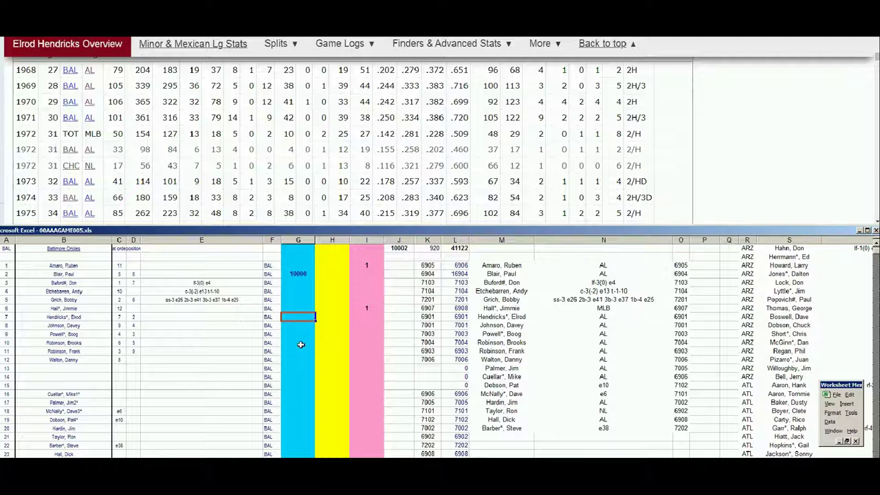
type("10000")
key("Return")
Step: Review Frank Robinson's 1971 stats and move to his cyan cell G11 on the roster sheet
left_click_drag(877, 63, 877, 43)
left_click(650, 71)
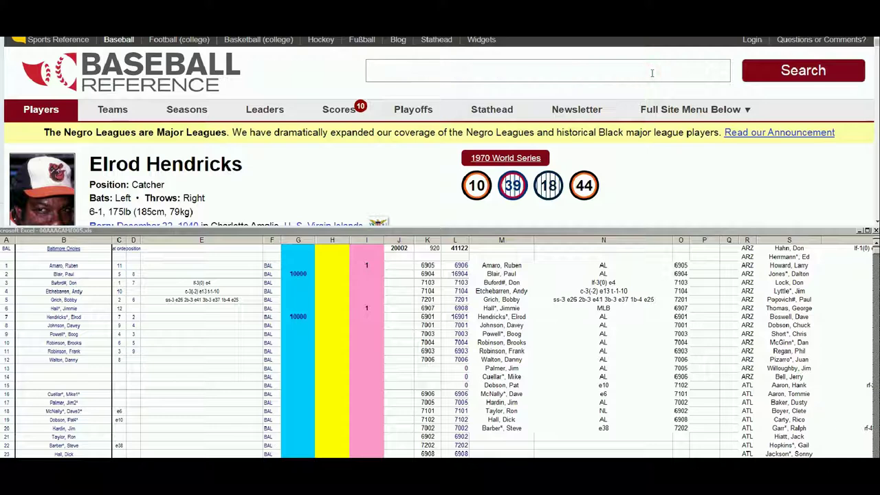
type("frank robin")
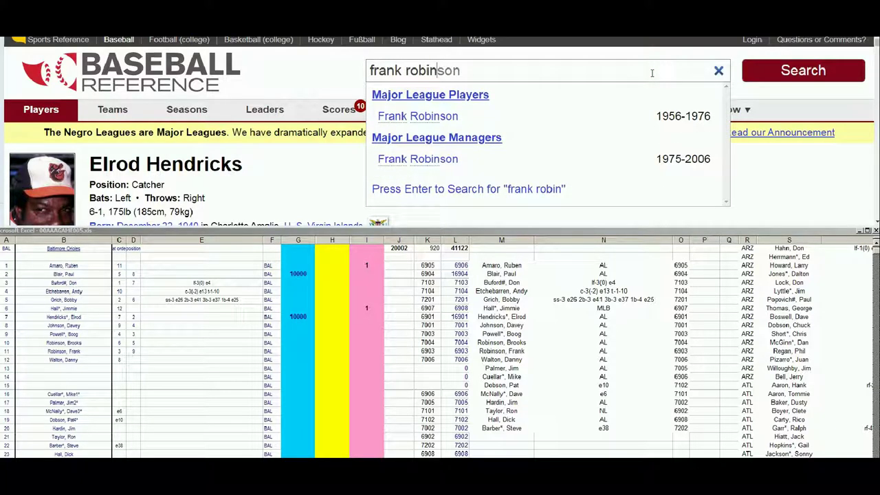
left_click(422, 116)
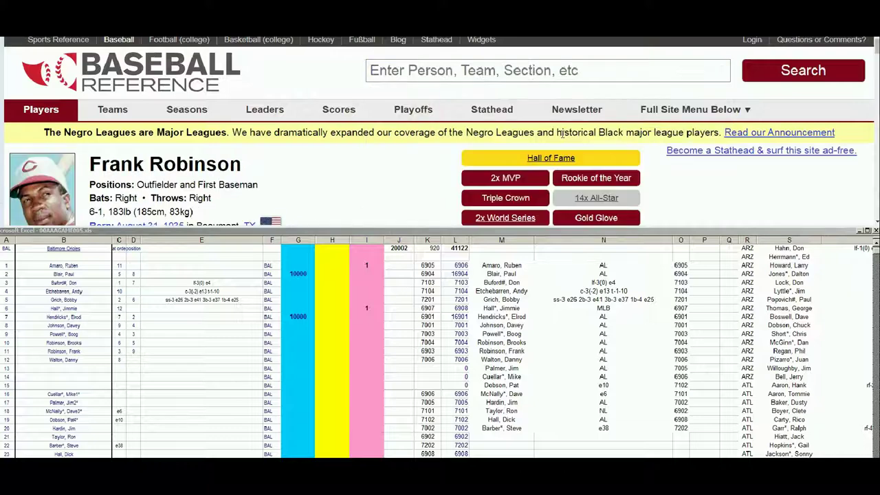
scroll(877, 222, "down", 5)
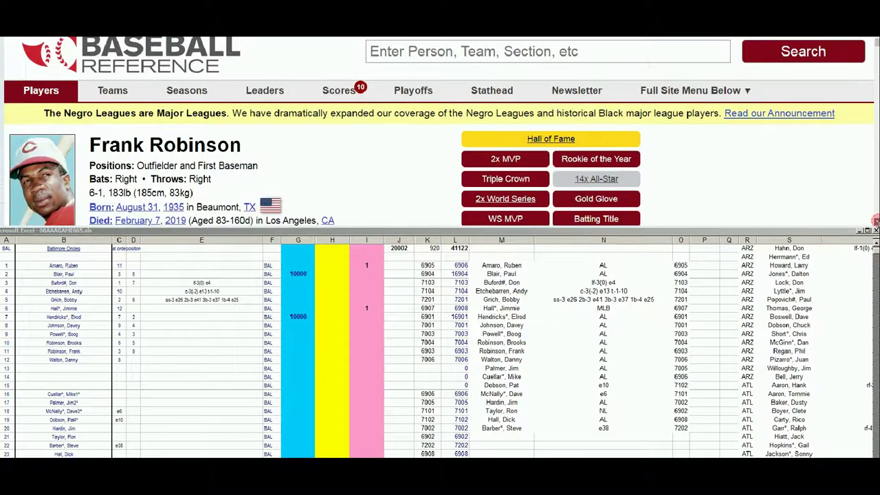
scroll(876, 222, "down", 15)
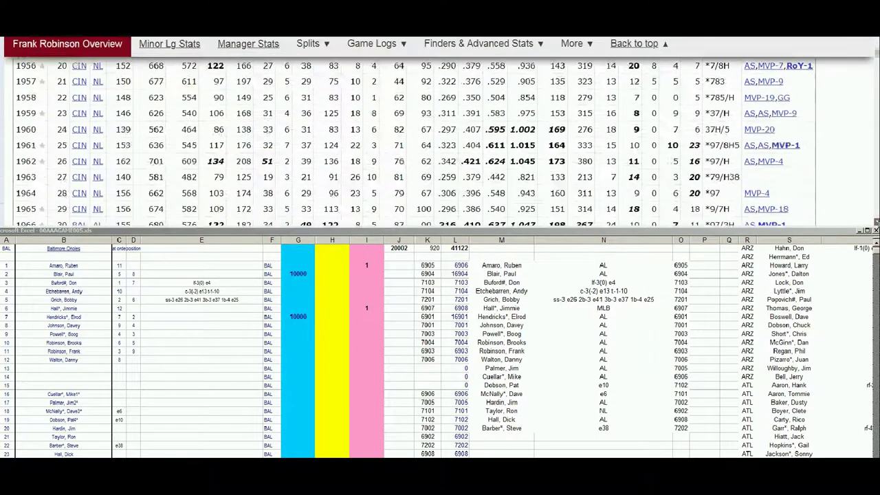
scroll(877, 222, "down", 3)
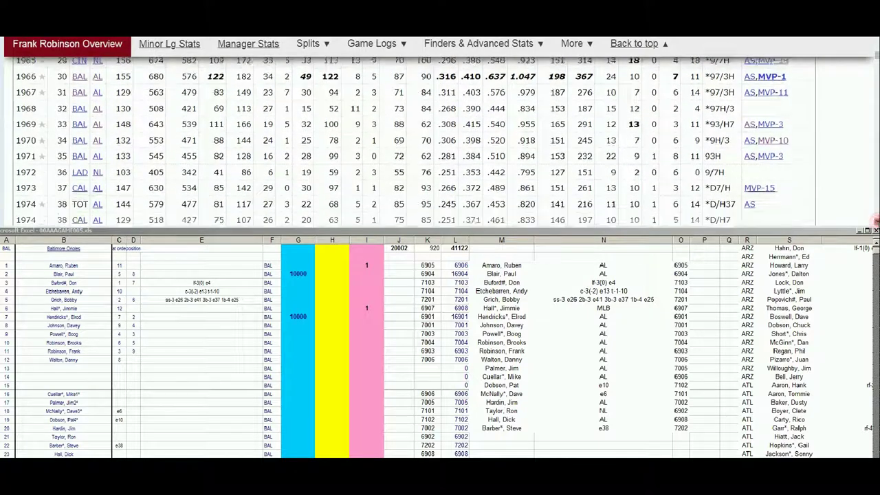
scroll(877, 222, "down", 1)
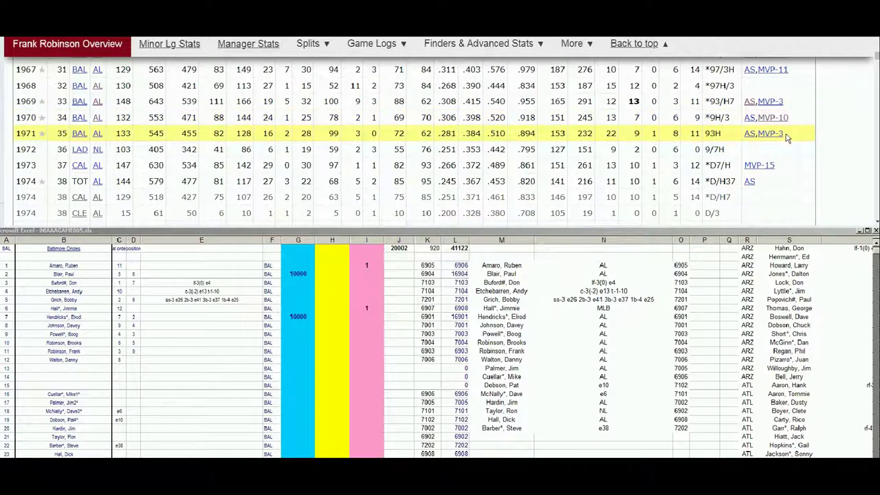
left_click(296, 319)
key("Down")
key("Down")
key("Down")
key("Down")
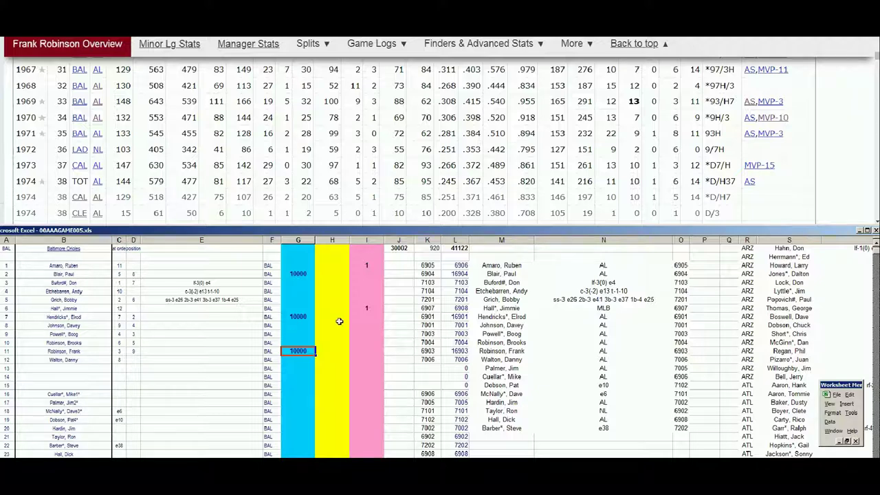
Step: Look up Mike Cuellar and review his 1970 Baltimore pitching seasons
left_click_drag(876, 59, 876, 42)
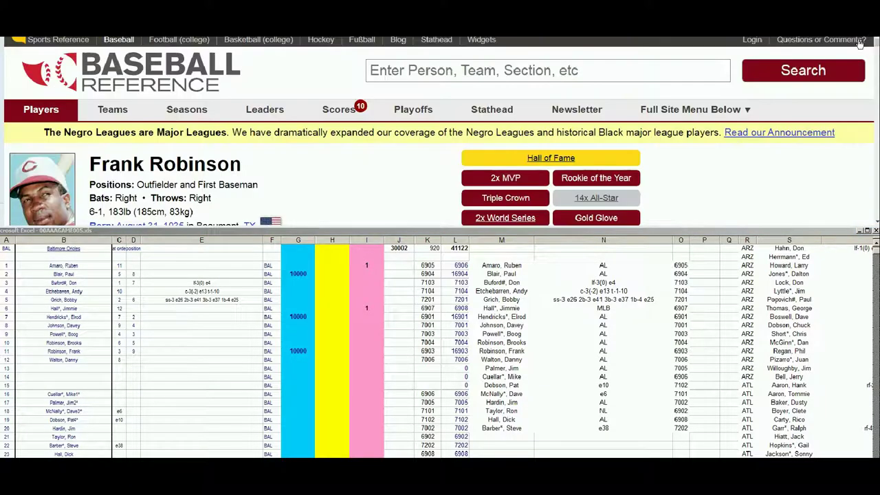
left_click(647, 71)
type("cuellar")
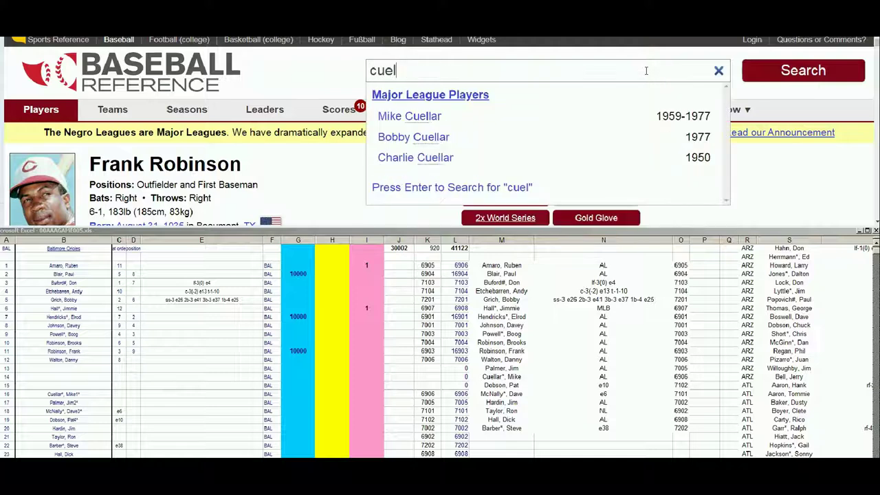
left_click(424, 120)
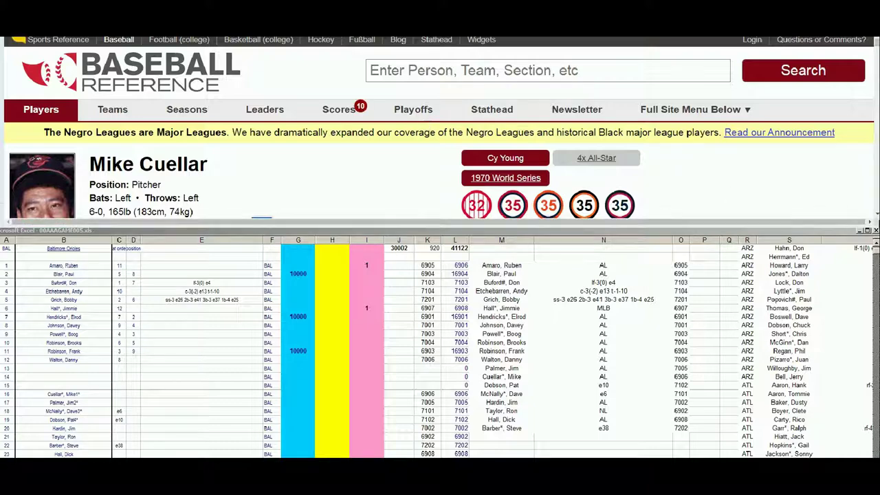
scroll(873, 216, "down", 1)
scroll(875, 216, "down", 3)
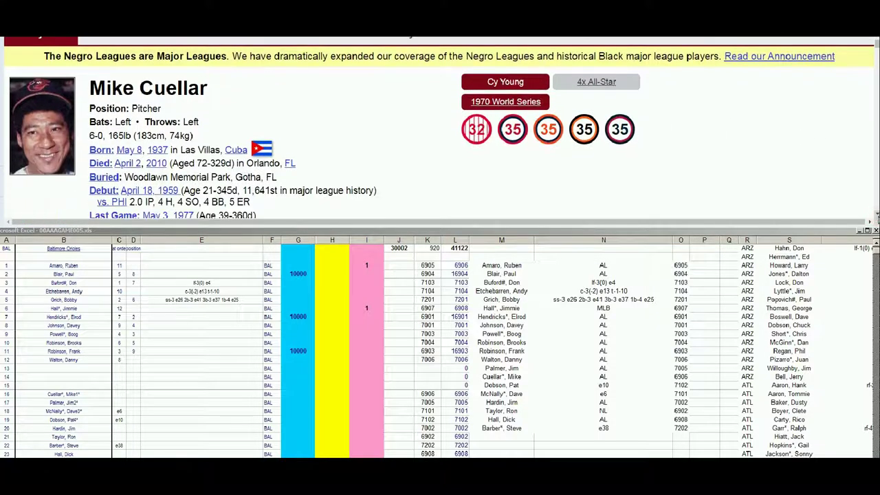
scroll(874, 216, "down", 2)
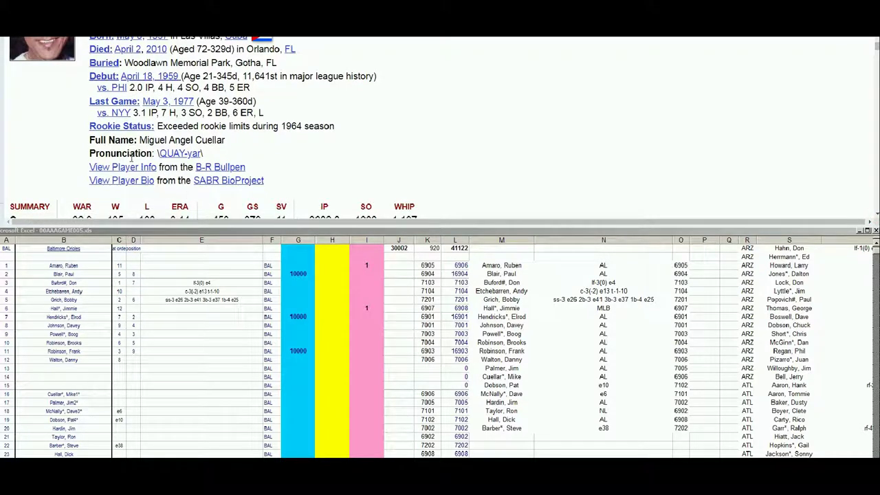
scroll(179, 127, "up", 3)
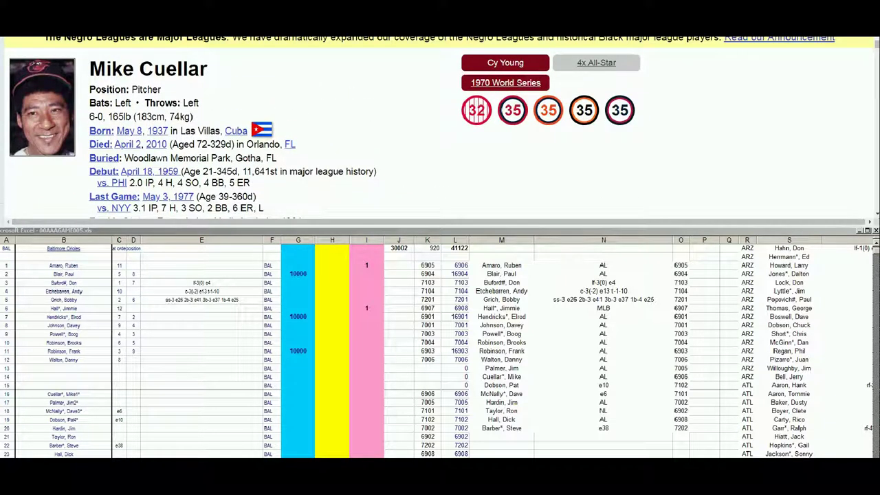
scroll(440, 127, "down", 6)
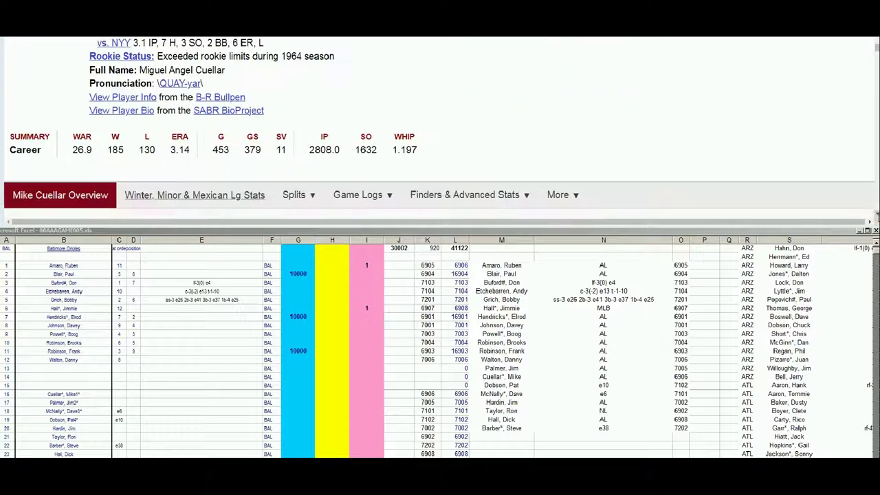
scroll(440, 127, "down", 8)
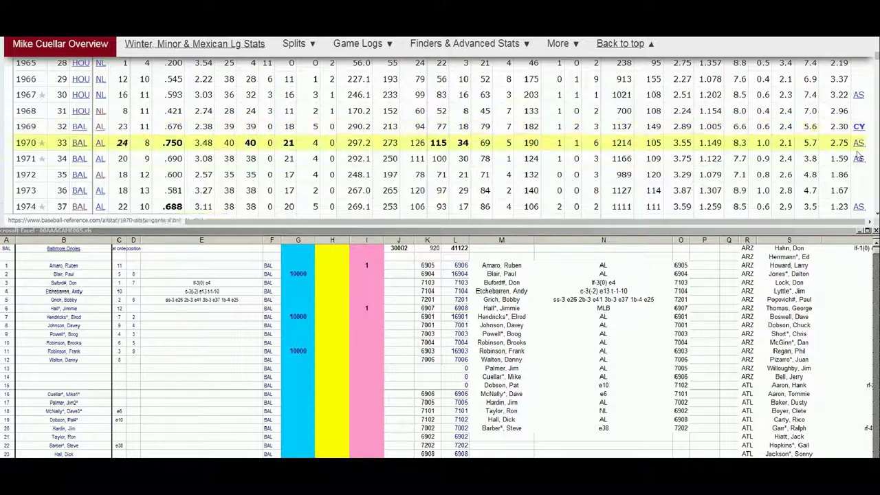
left_click_drag(865, 224, 868, 226)
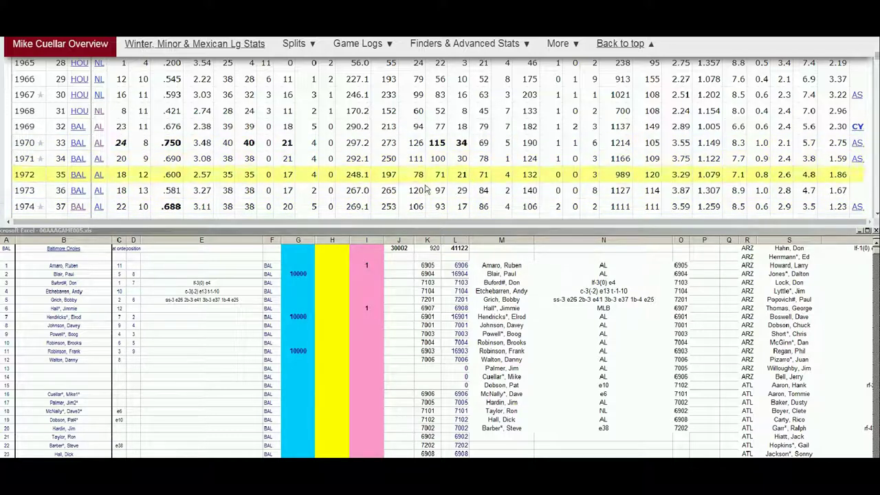
Step: Type 10000 in Cuellar's cyan cell G16
left_click(297, 351)
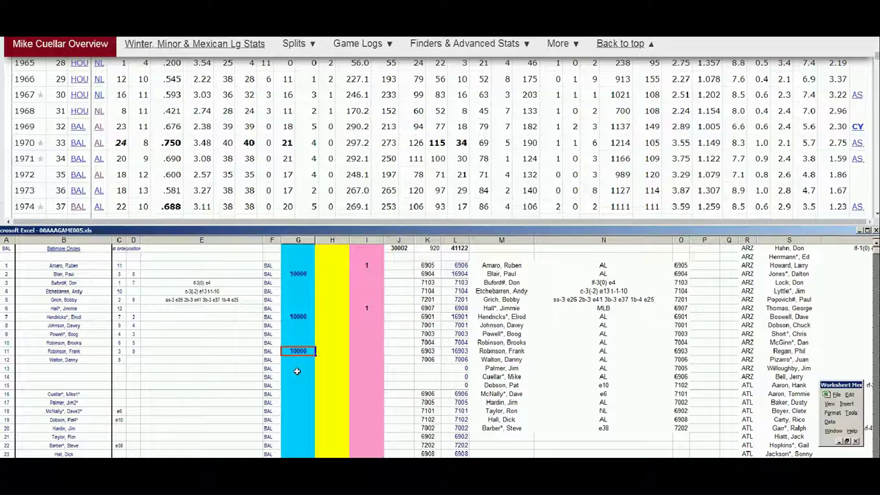
key("Down")
key("Down")
key("Down")
key("Down")
key("Down")
type("10000")
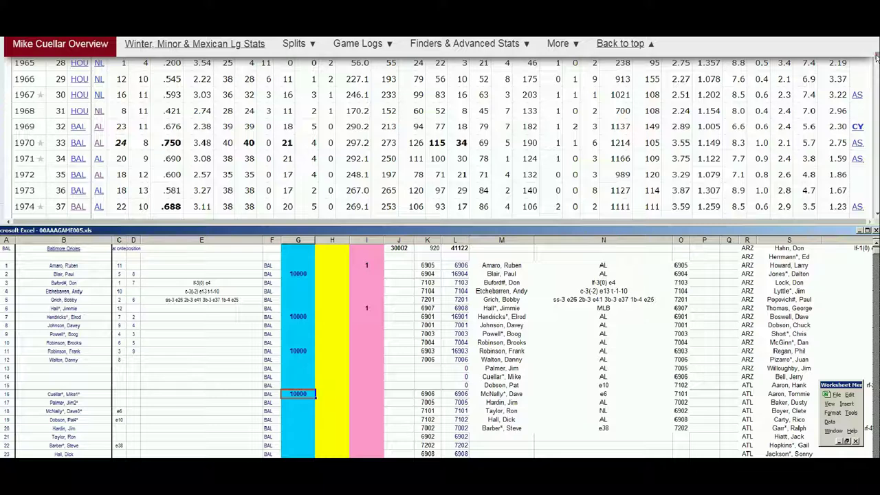
Step: Look up Ron Taylor on Baseball-Reference and check his 1970 season row
left_click_drag(876, 60, 875, 42)
left_click(673, 69)
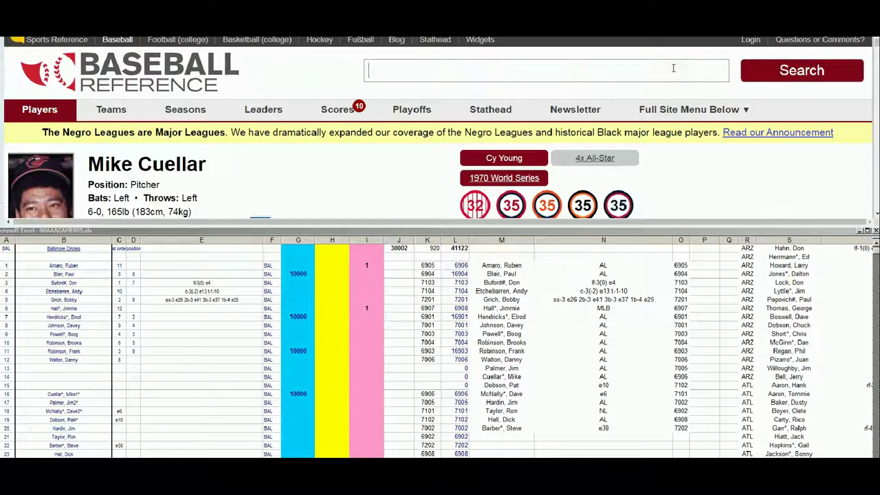
type("ron taylor")
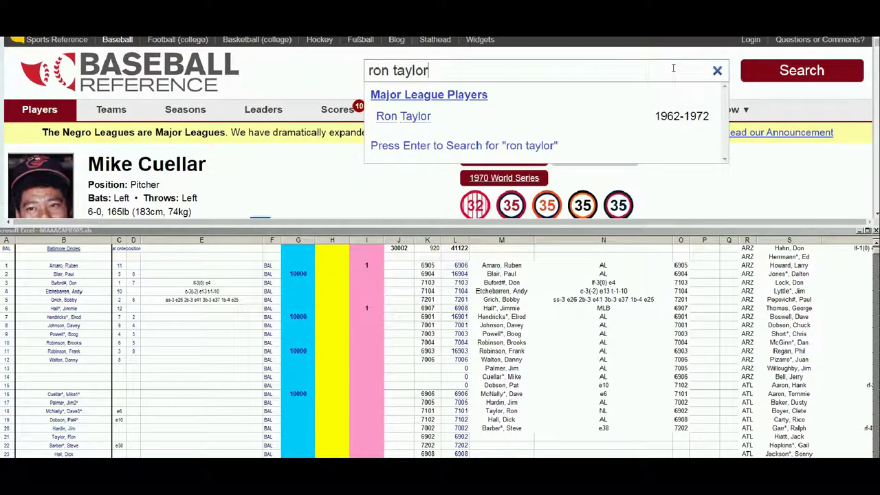
left_click(415, 117)
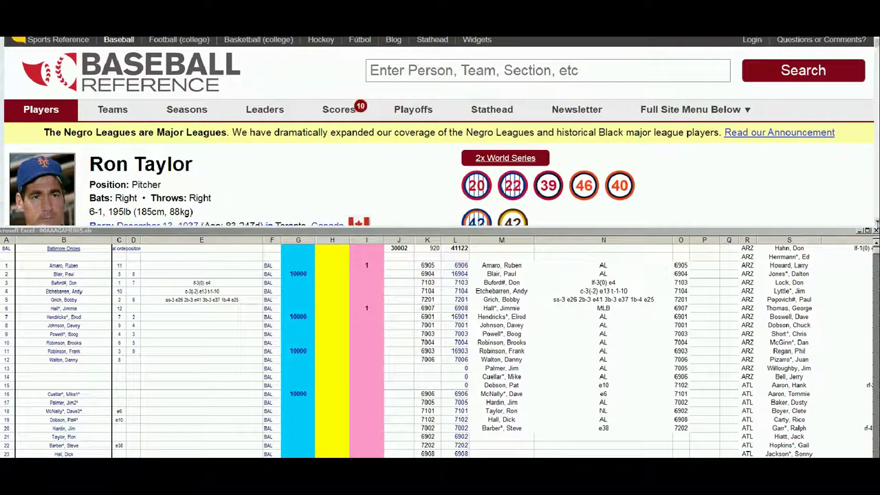
scroll(876, 221, "down", 2)
scroll(876, 222, "down", 4)
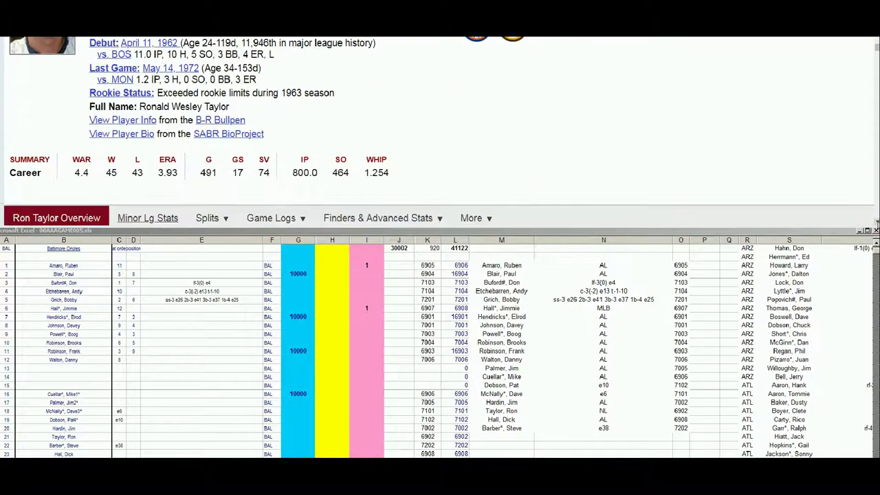
scroll(876, 222, "down", 7)
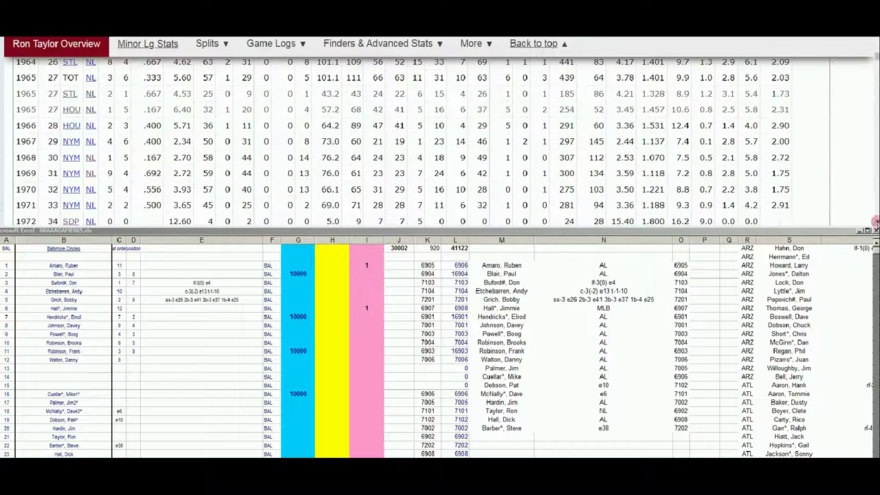
mouse_move(305, 176)
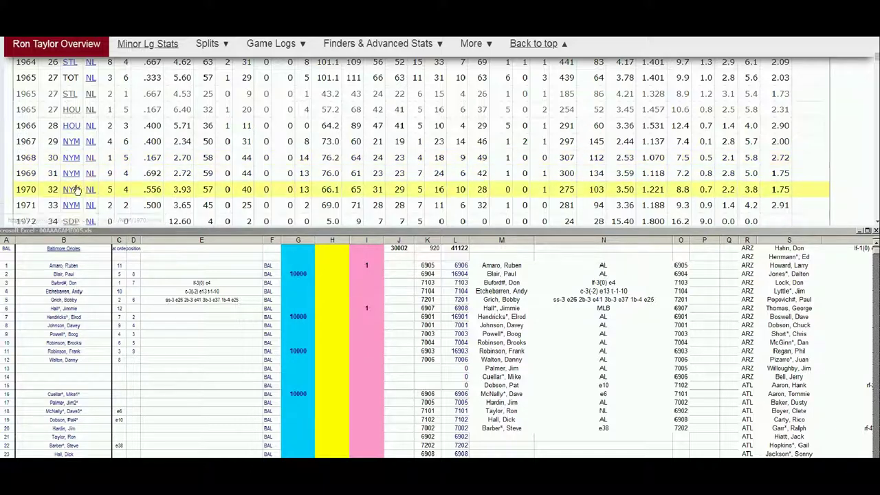
Step: Enter 100 in Taylor's yellow cell H21, lifting J1 to 40102
left_click(325, 403)
key("Down")
key("Down")
key("Down")
key("Down")
type("100")
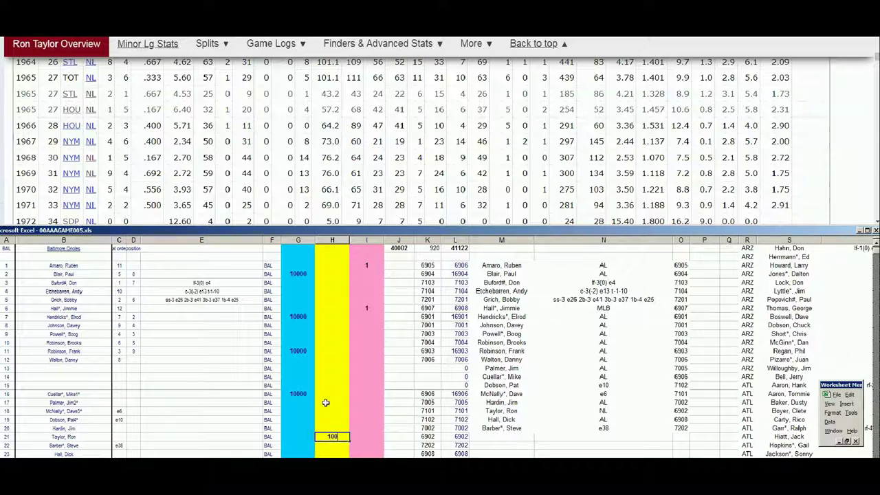
key("Return")
Step: Look up Dick Hall on Baseball-Reference and scroll down to his 1970 row
left_click(533, 43)
left_click(715, 69)
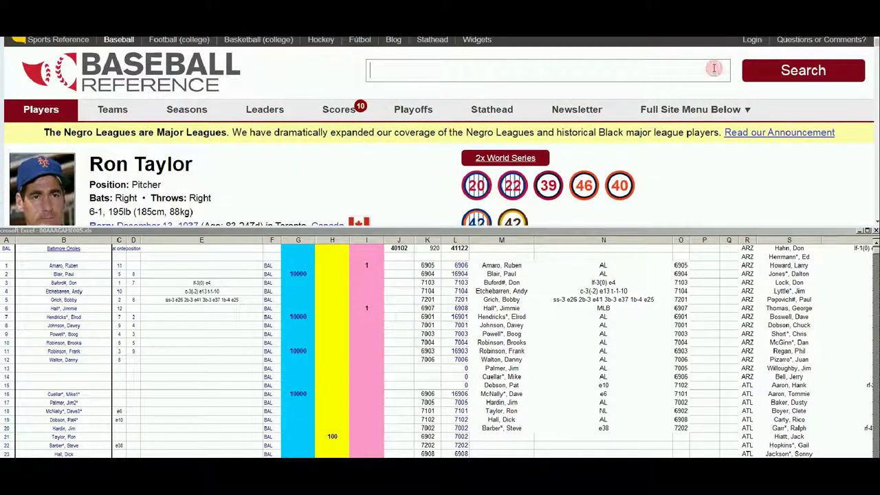
type("dick hall")
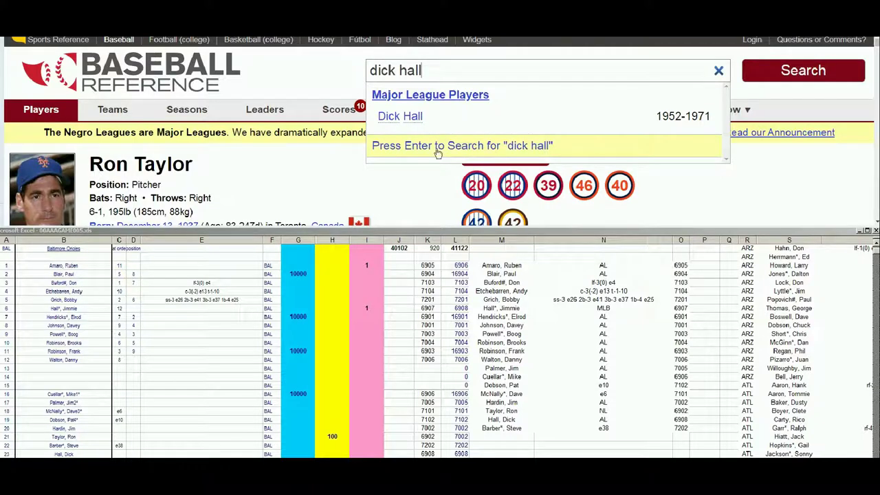
left_click(400, 123)
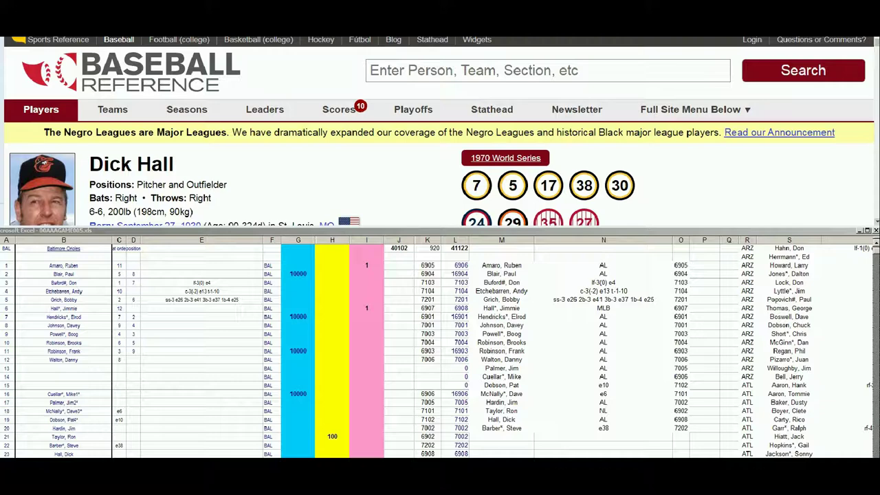
scroll(867, 193, "down", 2)
scroll(440, 133, "down", 8)
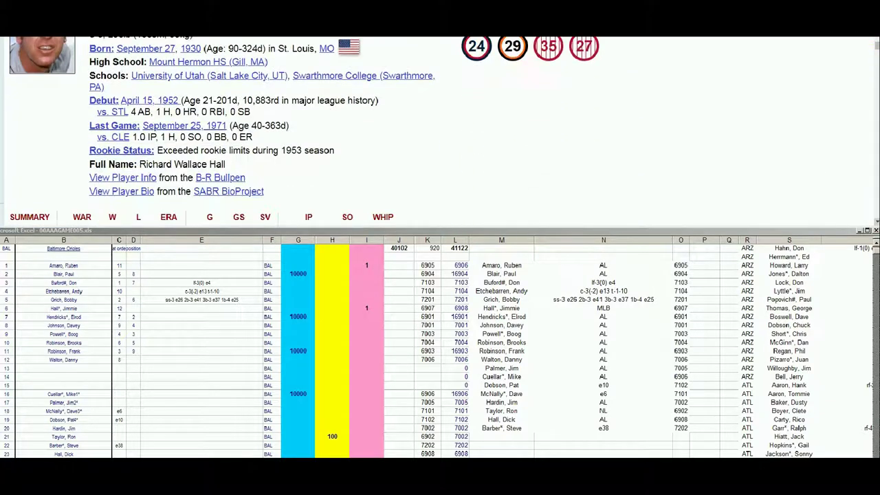
scroll(440, 133, "down", 8)
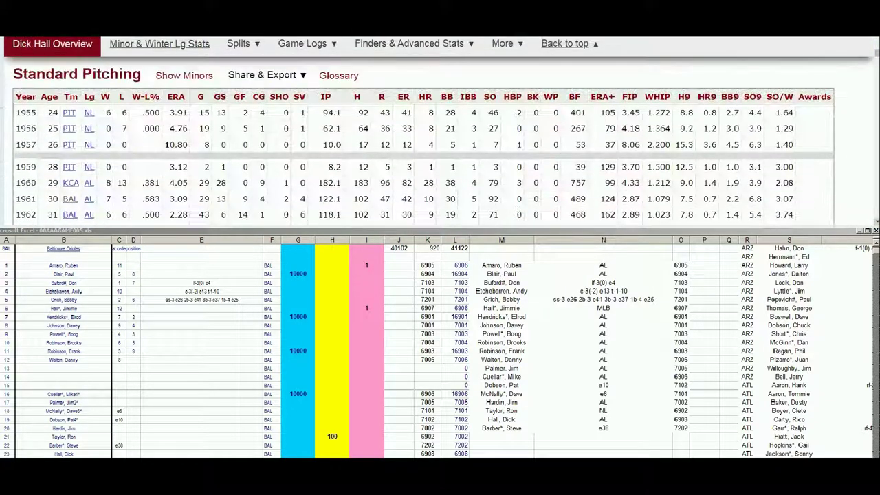
scroll(786, 215, "down", 5)
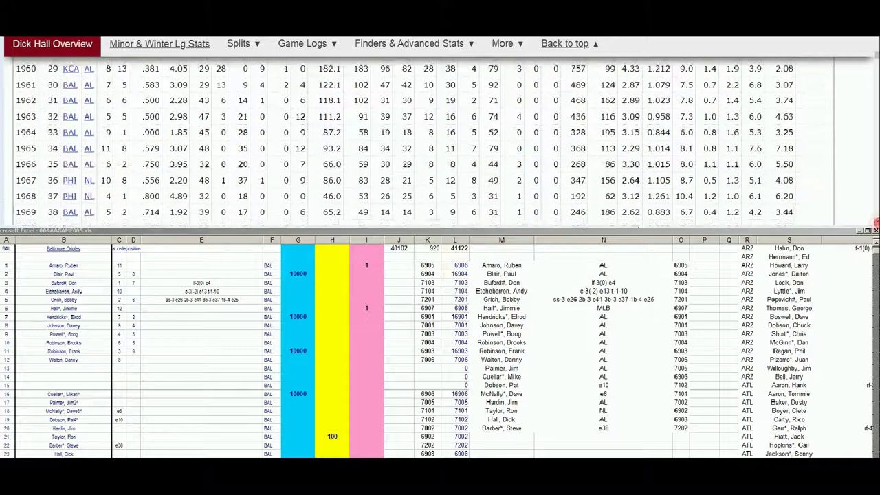
mouse_move(177, 147)
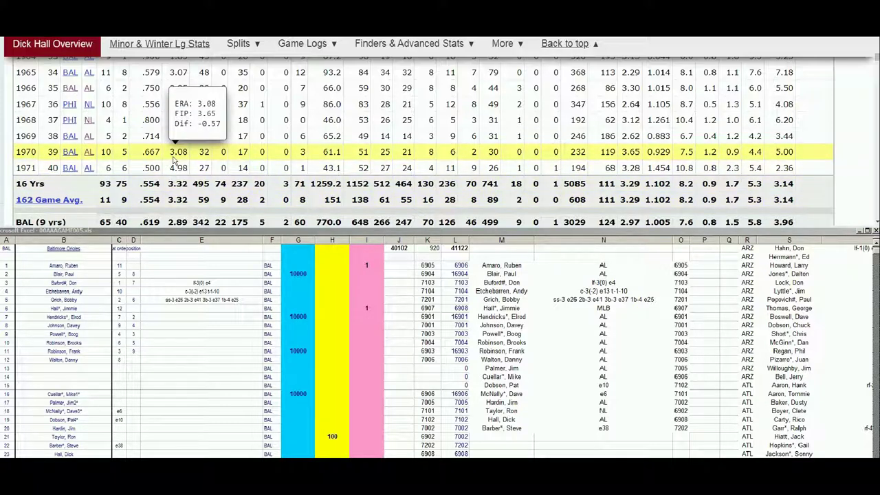
left_click(291, 407)
key("Left")
key("Down")
key("Down")
type("10000")
key("Return")
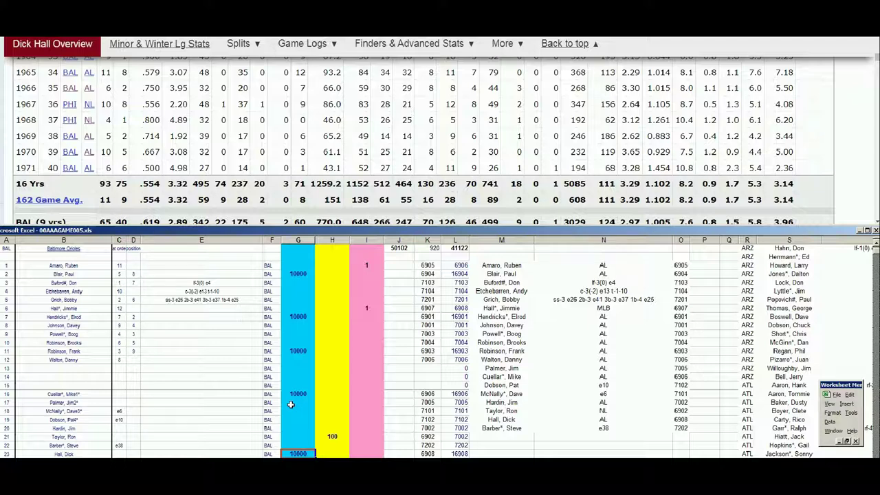
left_click(303, 352)
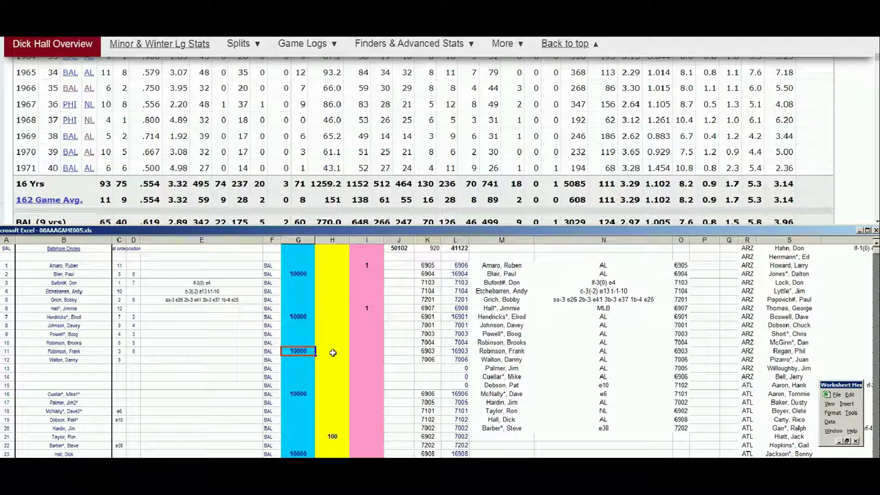